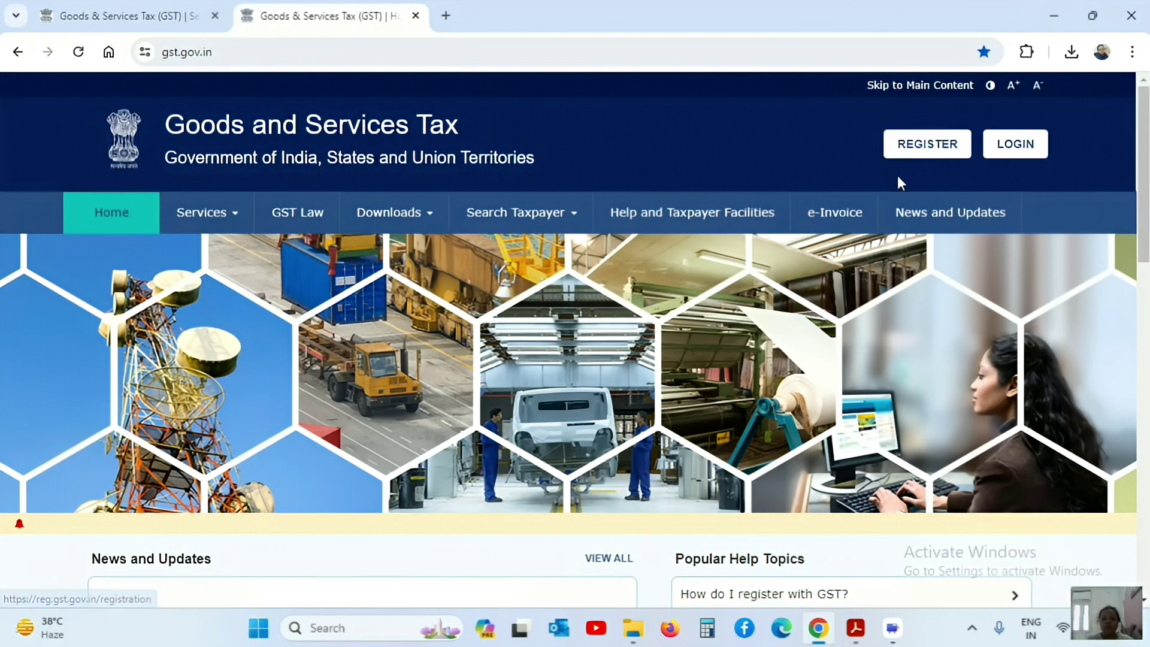
Open the New Registration page, step 1 User Credentials, from REGISTER in the portal header
click(928, 147)
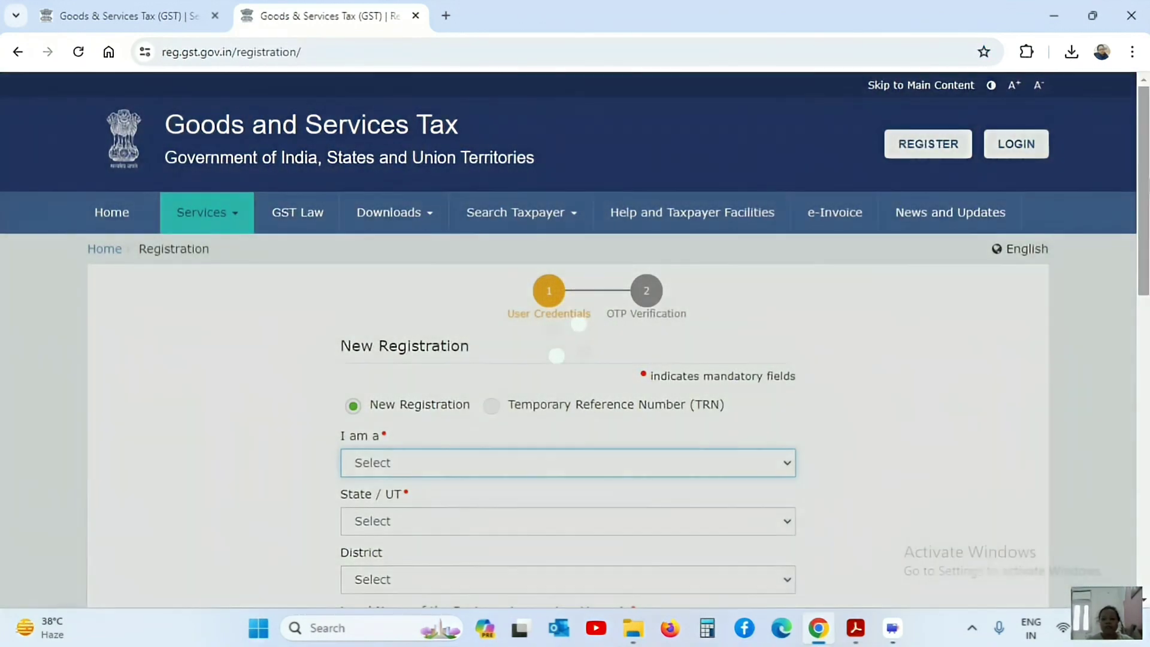
Set 'I am a' to Taxpayer, State/UT to Uttar Pradesh and District to Ghaziabad
scroll(515, 219, down, 2)
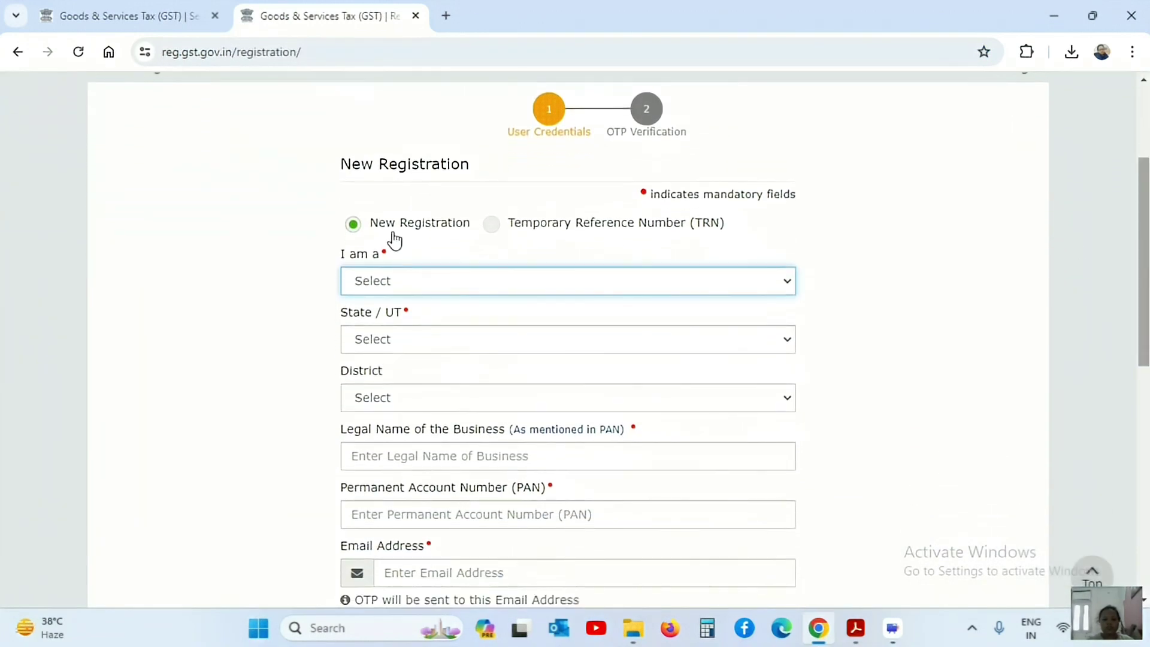
click(565, 292)
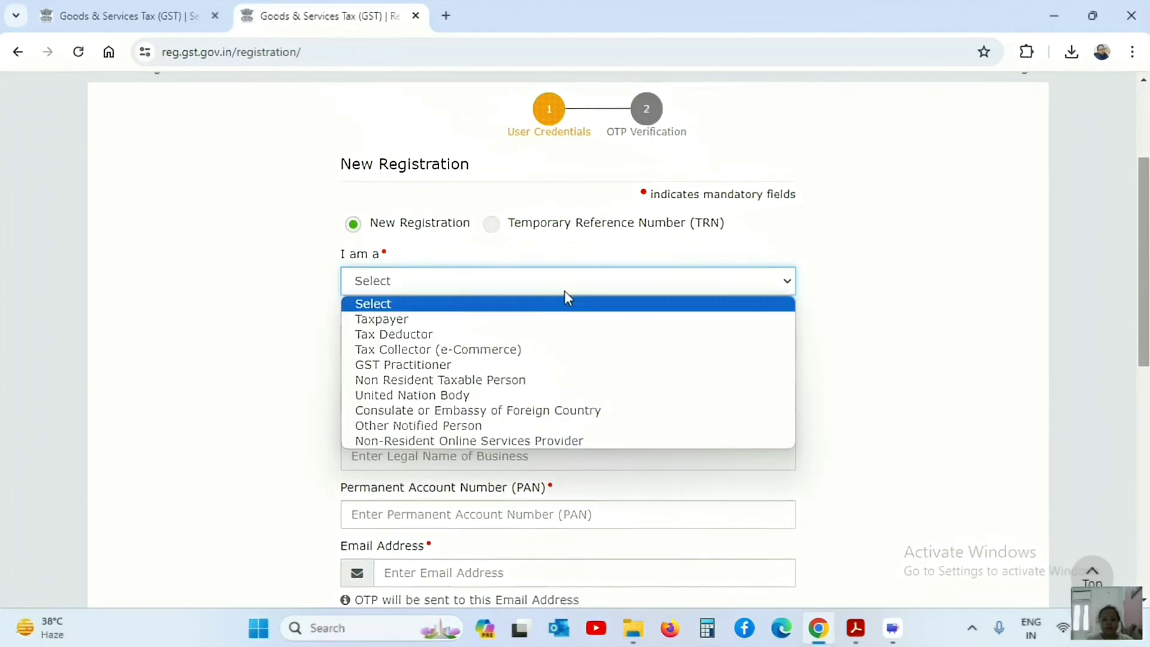
click(386, 320)
click(480, 346)
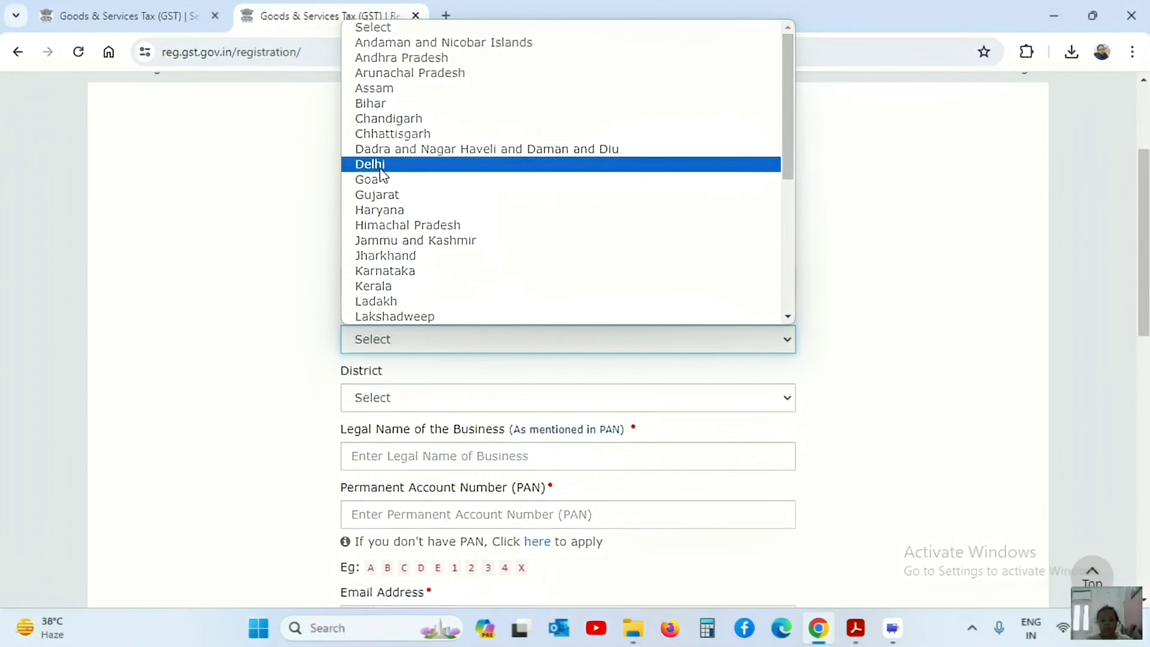
key(u)
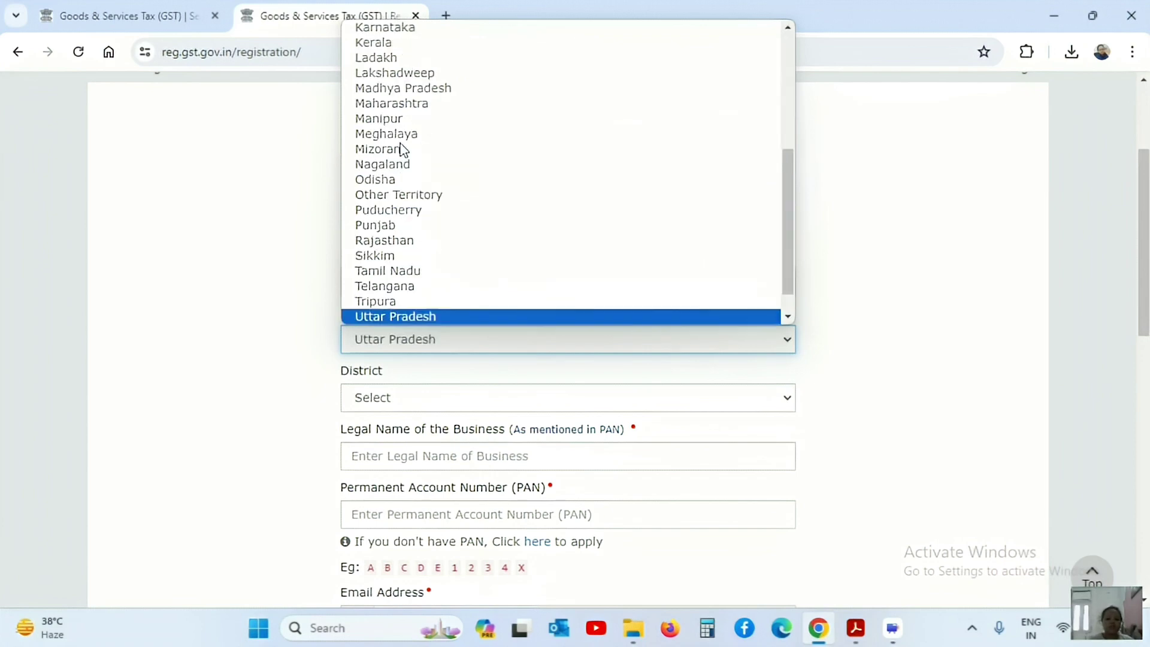
key(Return)
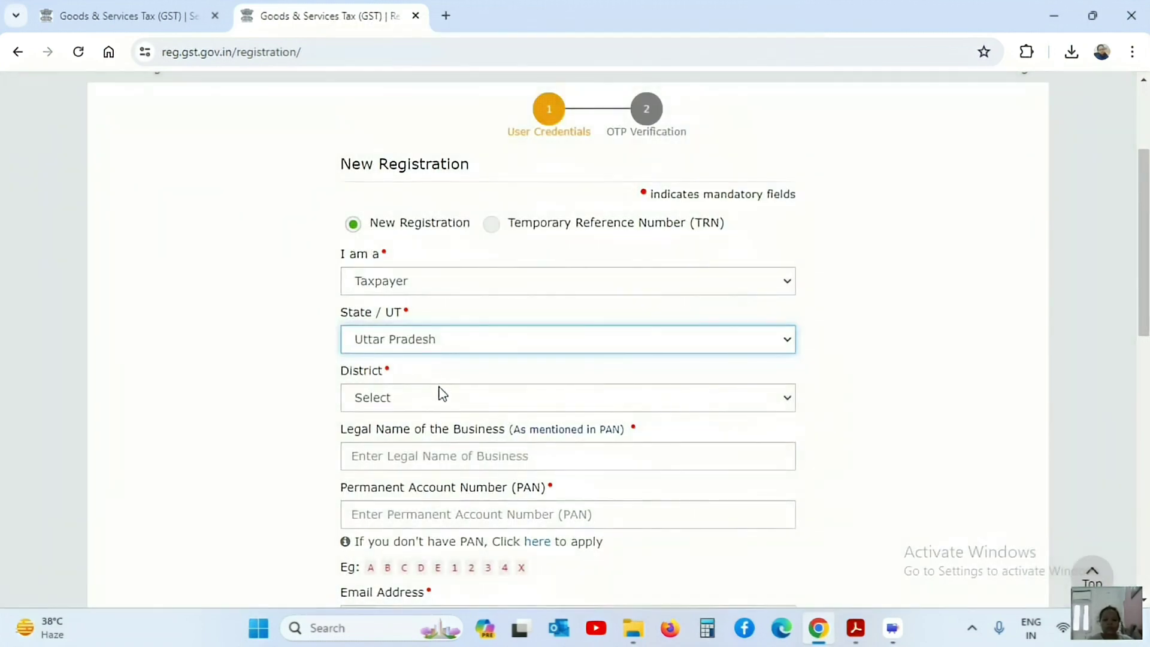
click(439, 403)
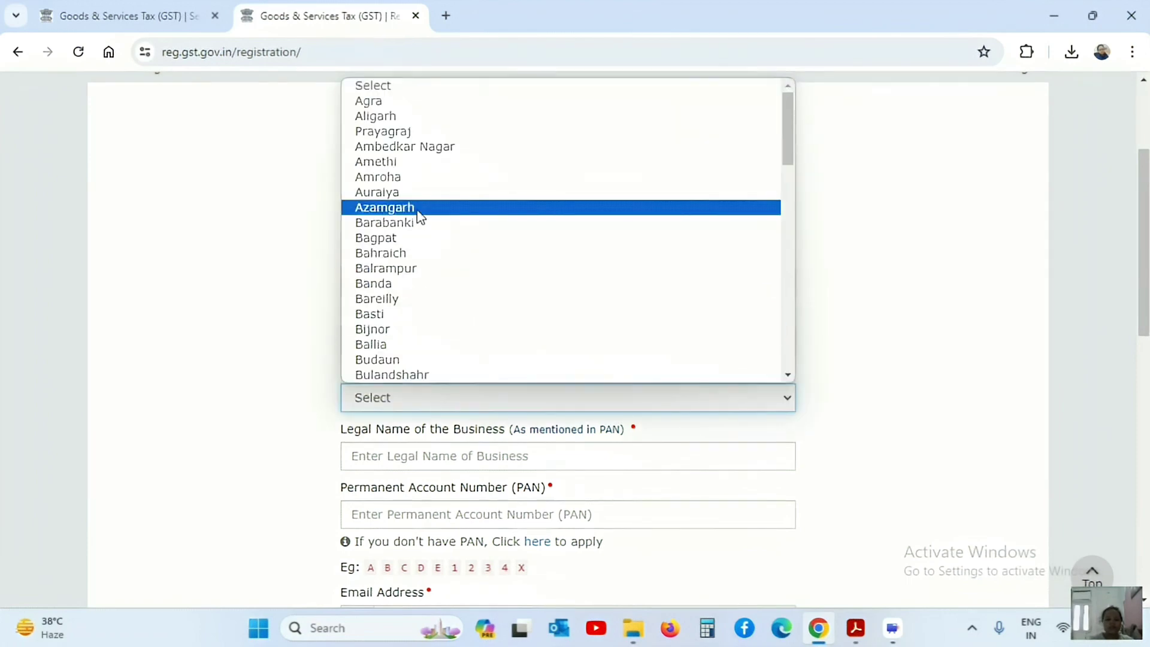
key(g)
key(g)
key(g)
key(g)
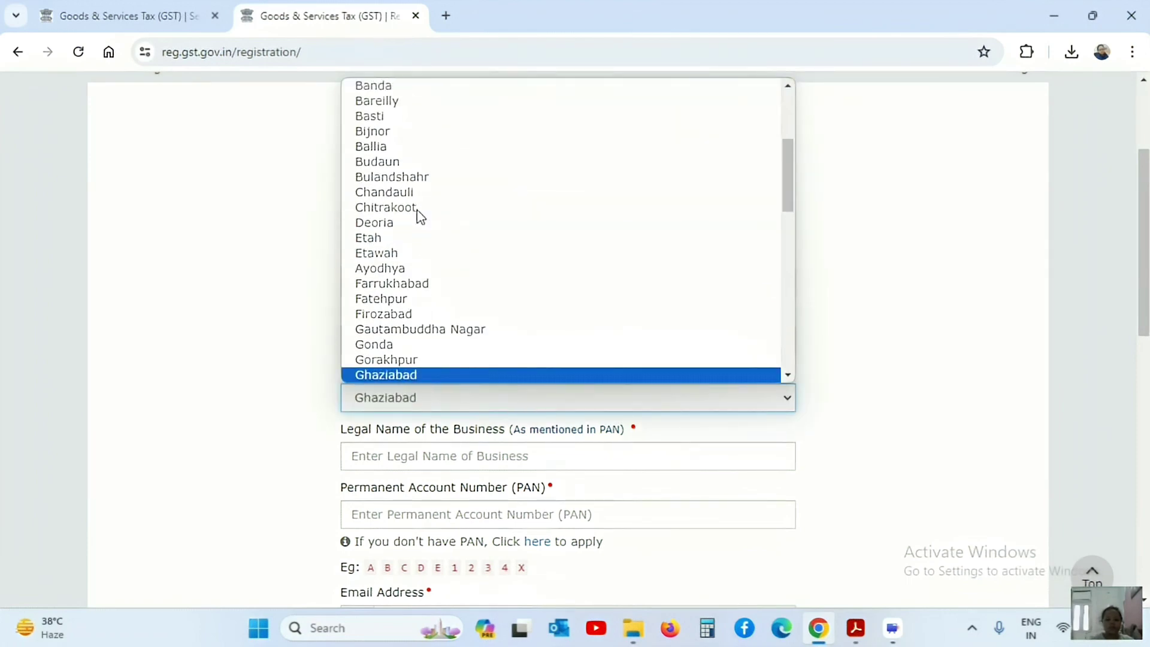
key(Return)
drag(1146, 299, 1145, 372)
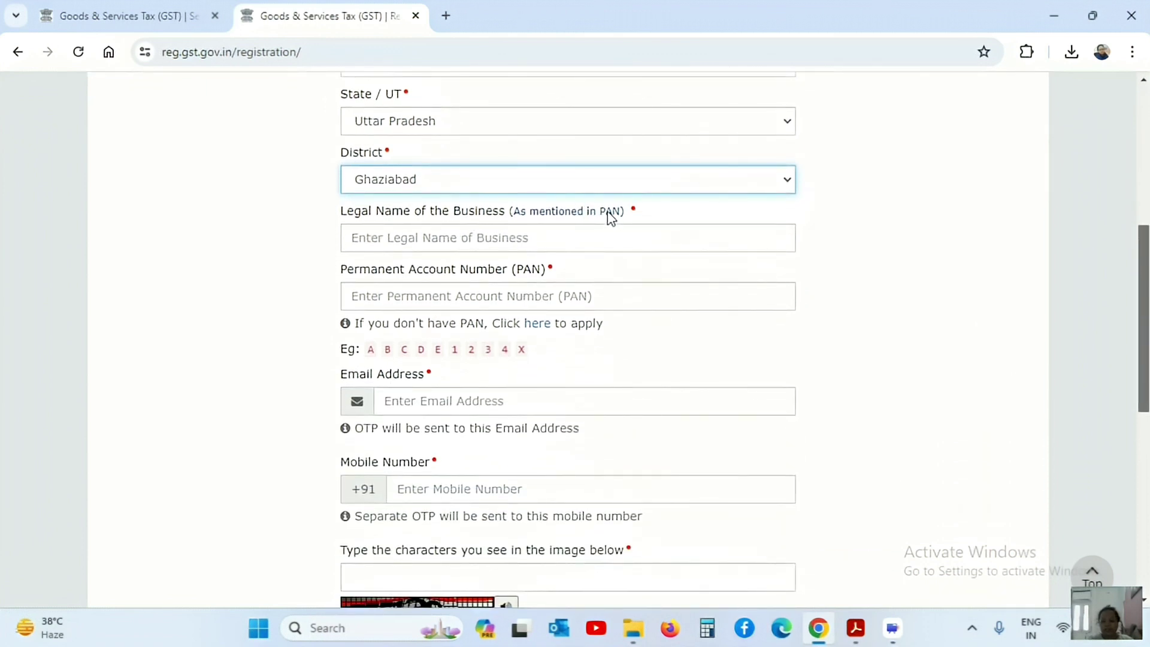
Enter the legal name as per PAN, go through the PAN, email and mobile fields, and start the captcha
click(474, 239)
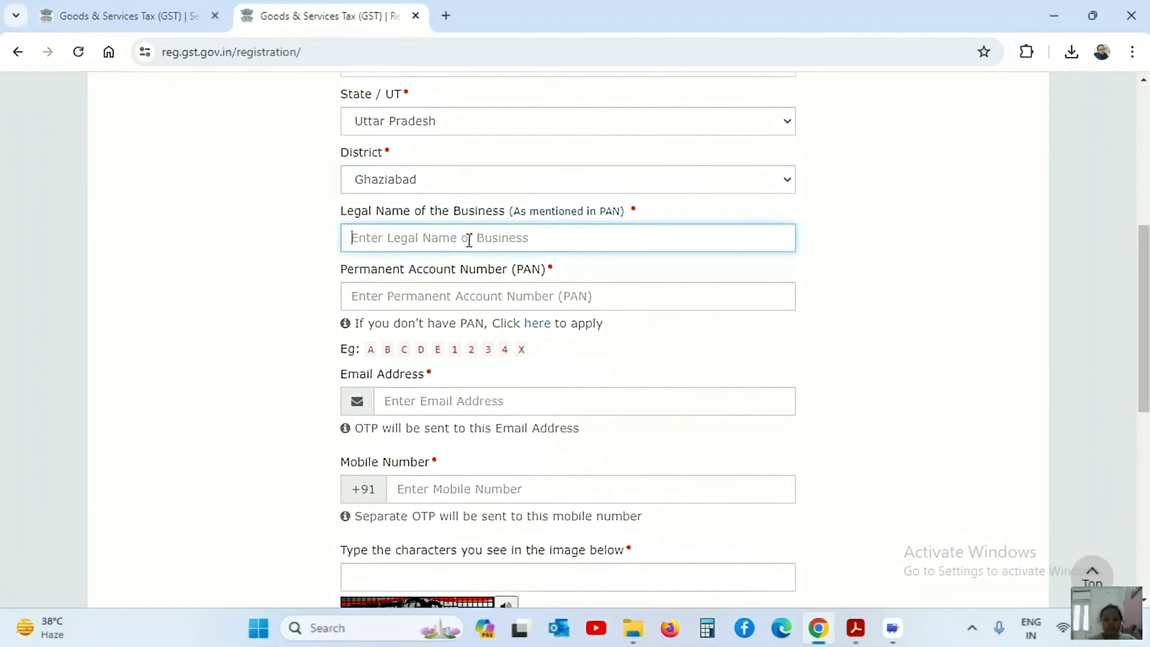
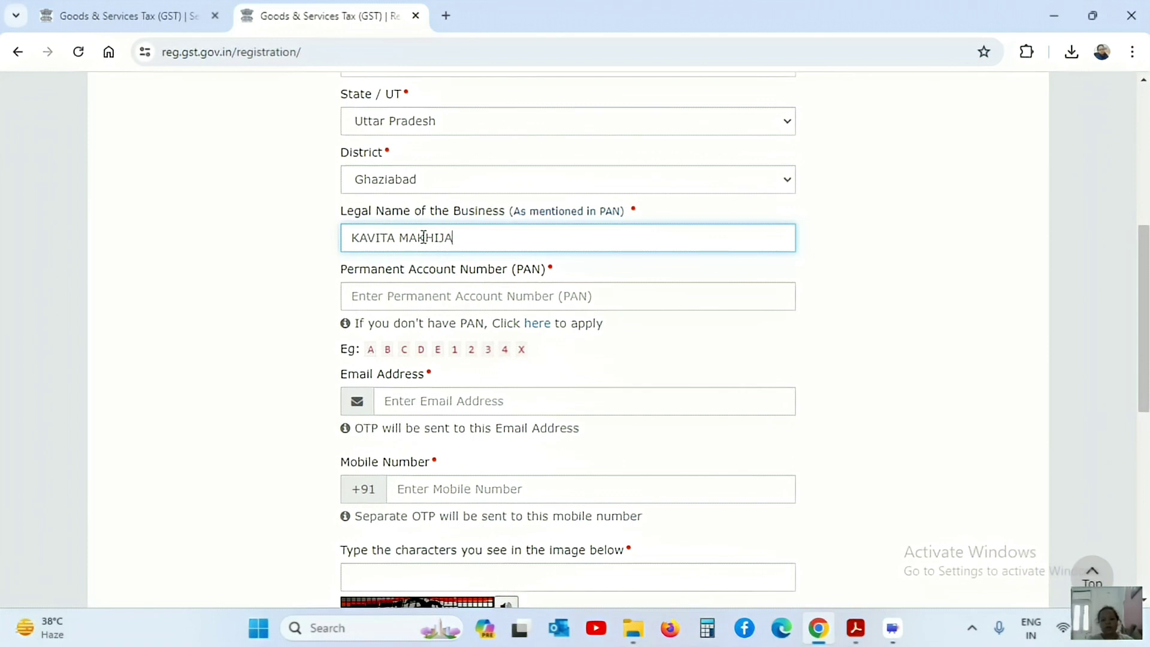
click(382, 294)
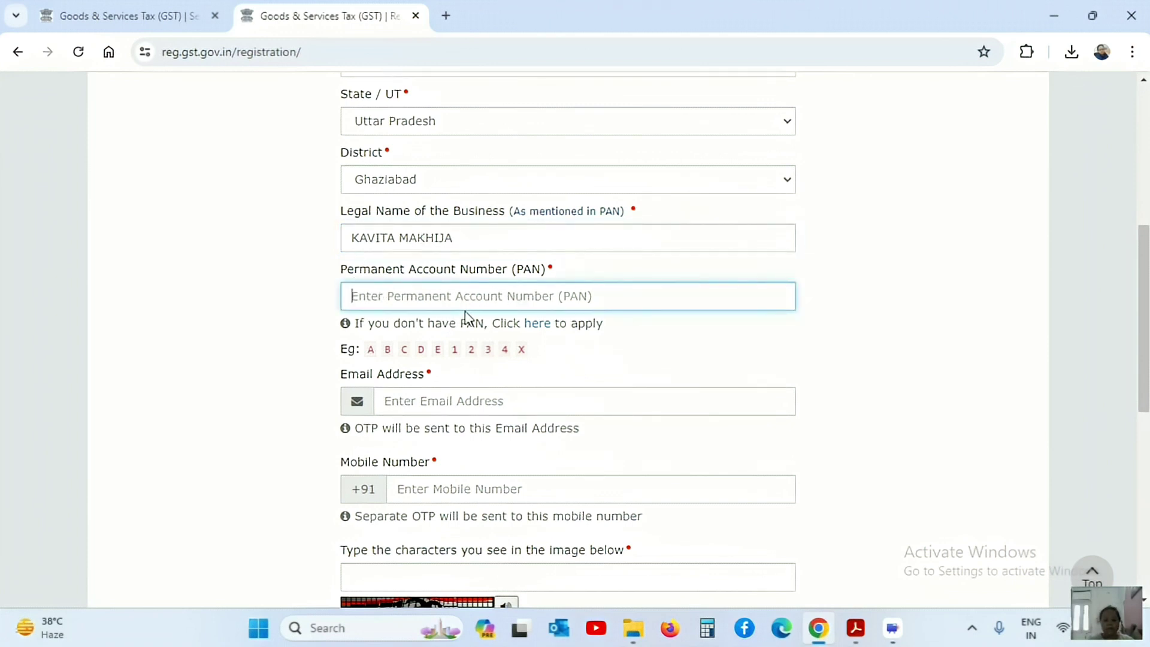
click(449, 399)
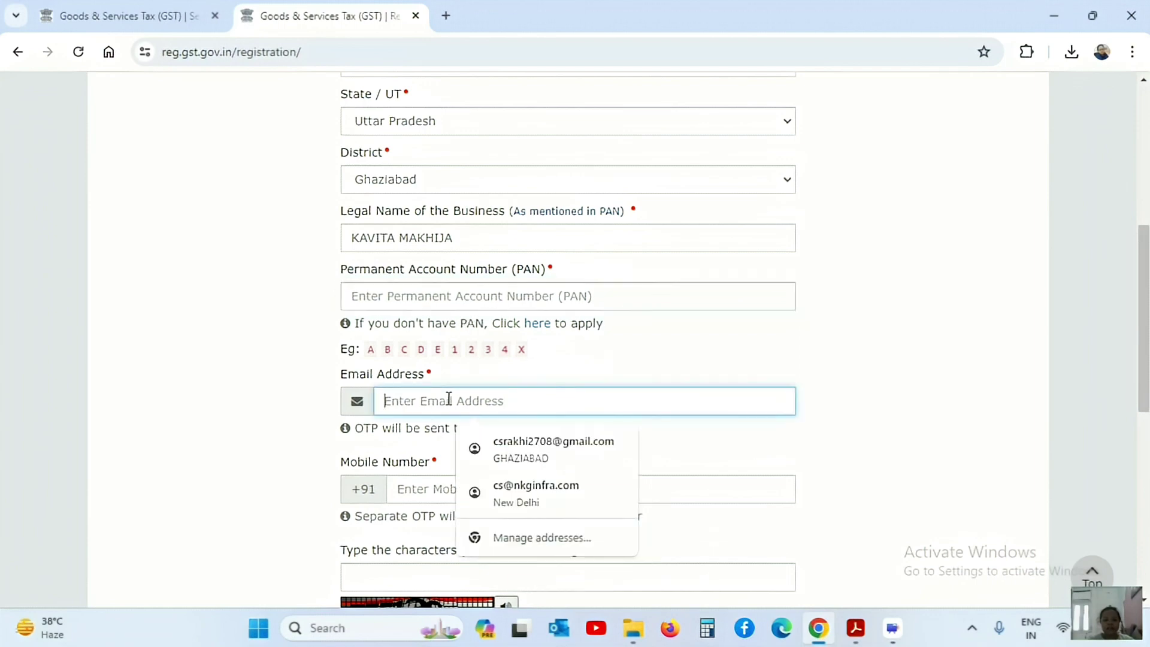
click(438, 488)
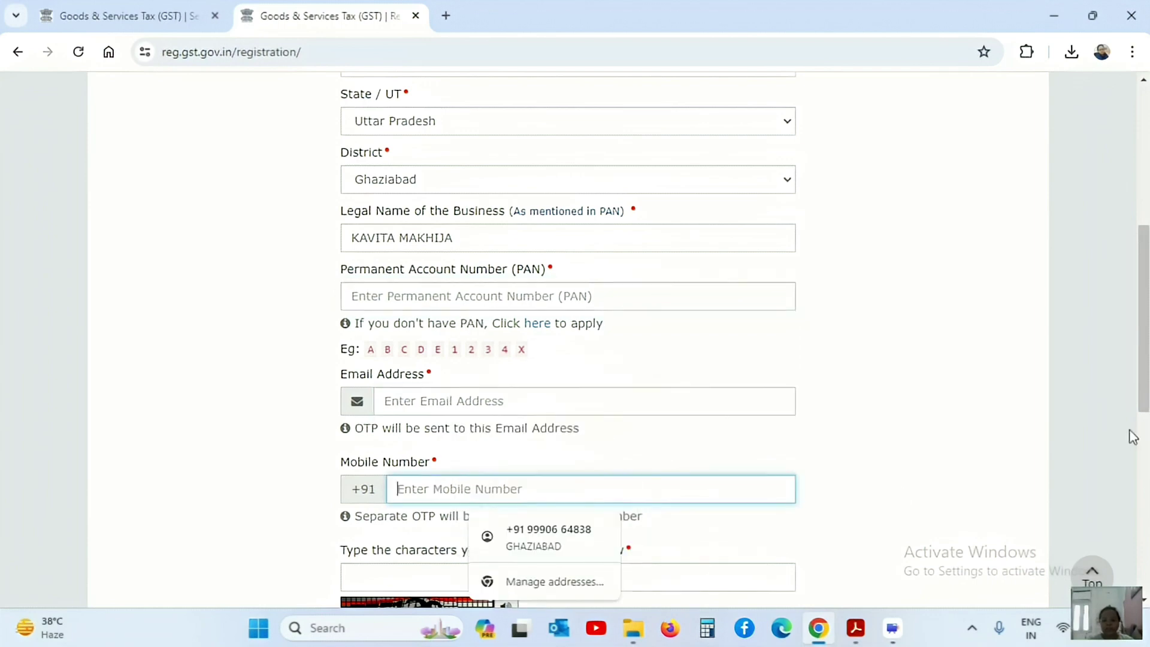
drag(1147, 377, 1140, 448)
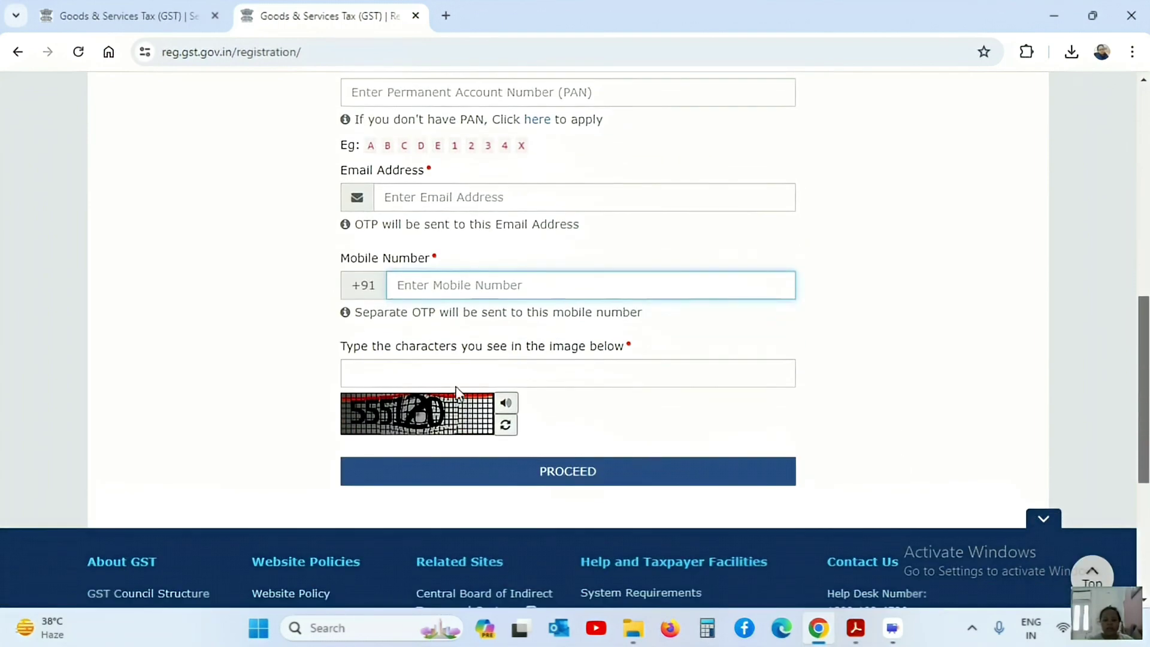
click(437, 369)
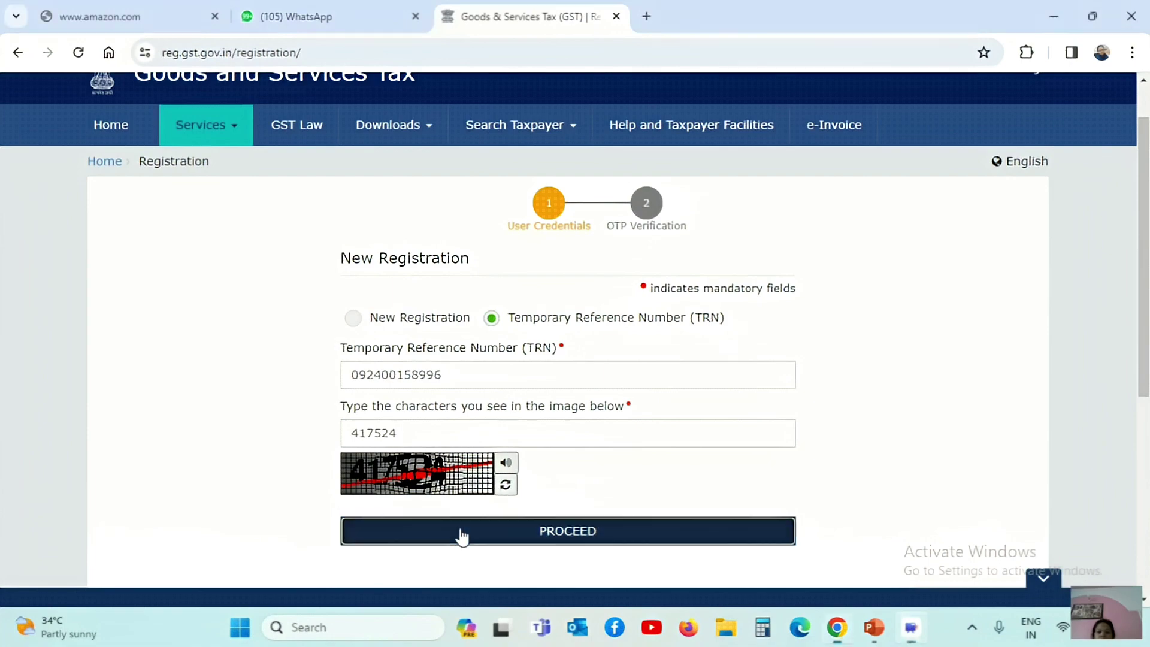
Submit the TRN and captcha, then correct the TRN in capital letters and resubmit
click(460, 535)
click(454, 370)
key(Caps_Lock)
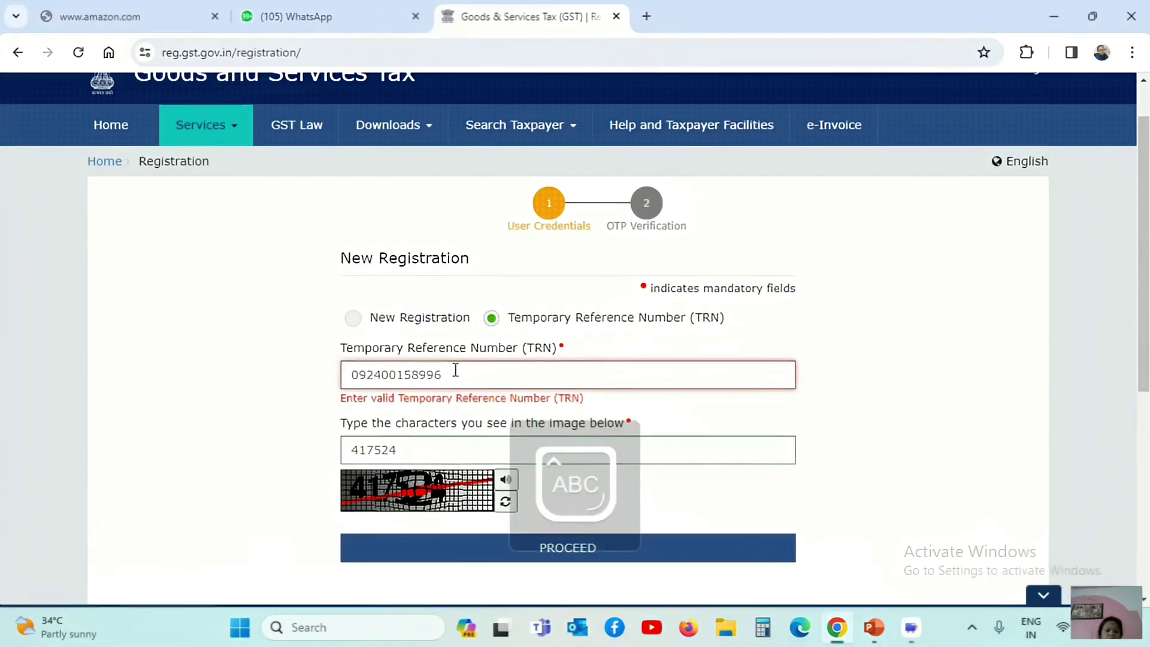
text(N)
click(458, 539)
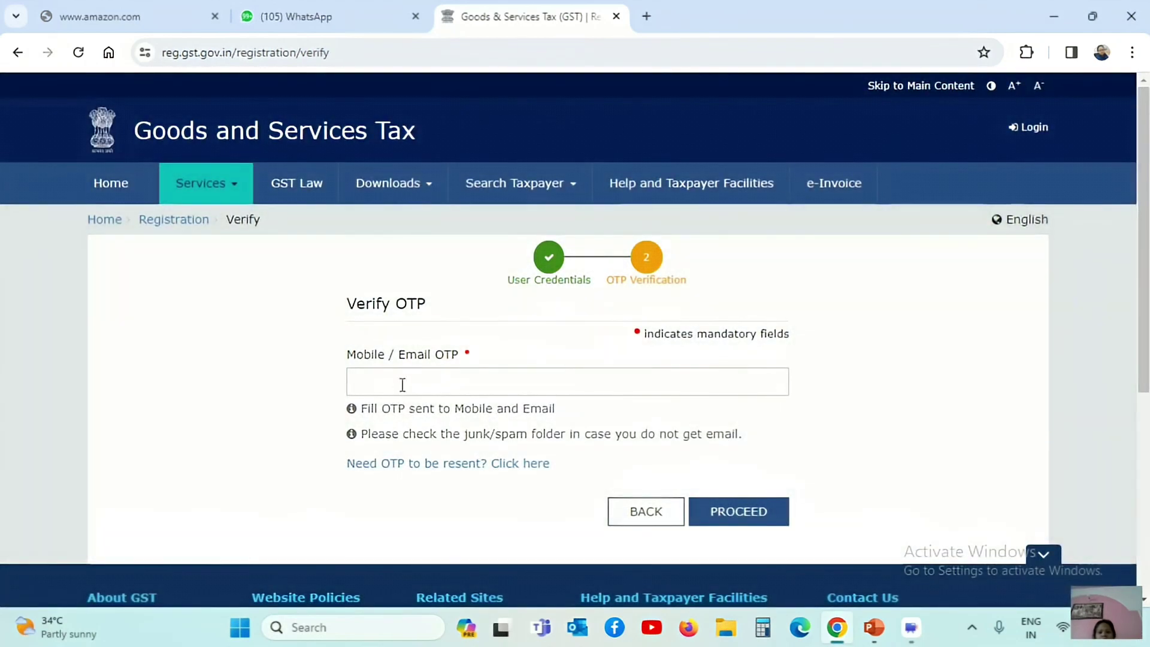
Verify with the pasted OTP and open the saved REG-01 draft for editing
click(401, 383)
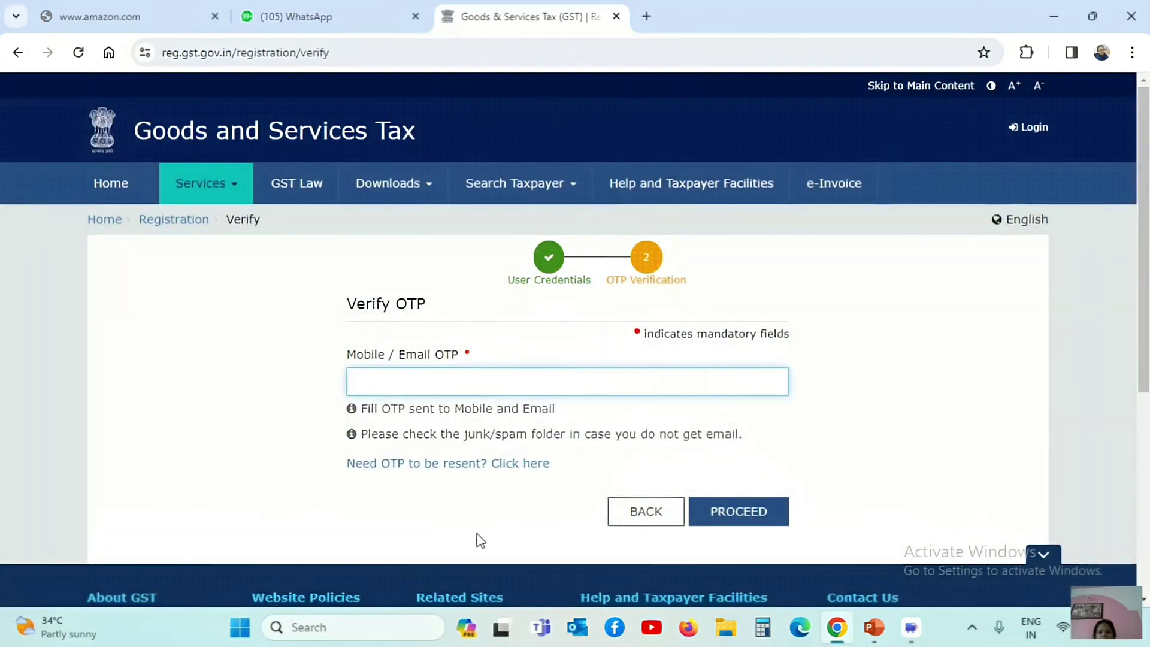
key(ctrl+v)
click(754, 510)
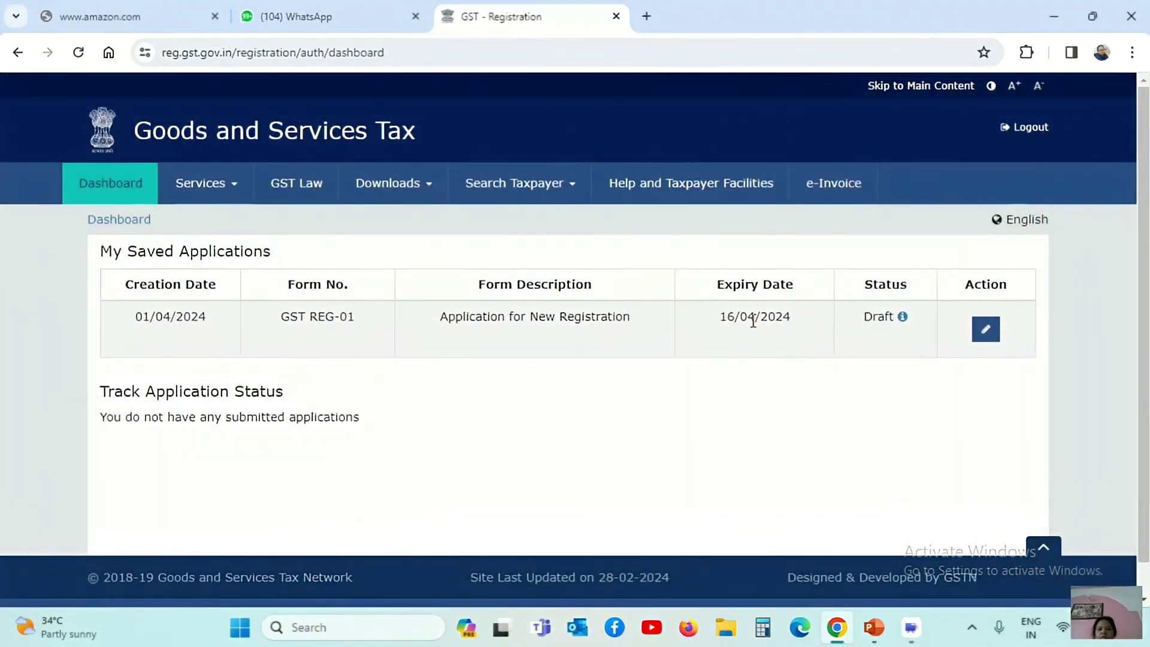
click(987, 335)
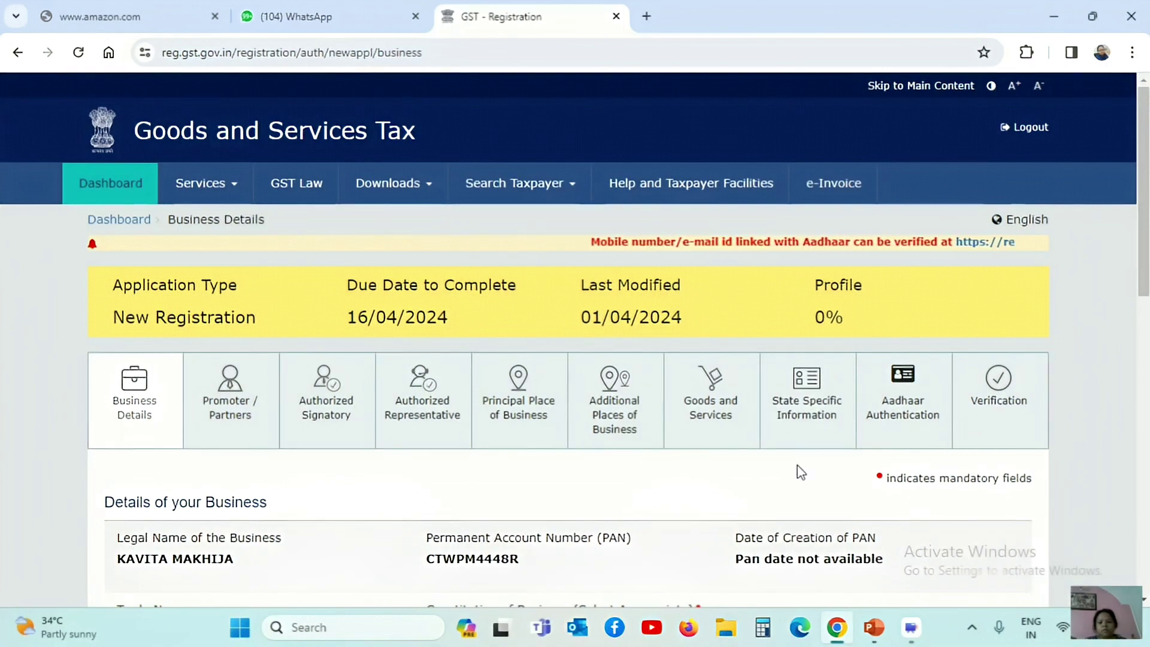
Set the constitution to Proprietorship and the trade name to AASHIRWAD CATTERS
scroll(798, 473, down, 2)
scroll(1146, 413, down, 5)
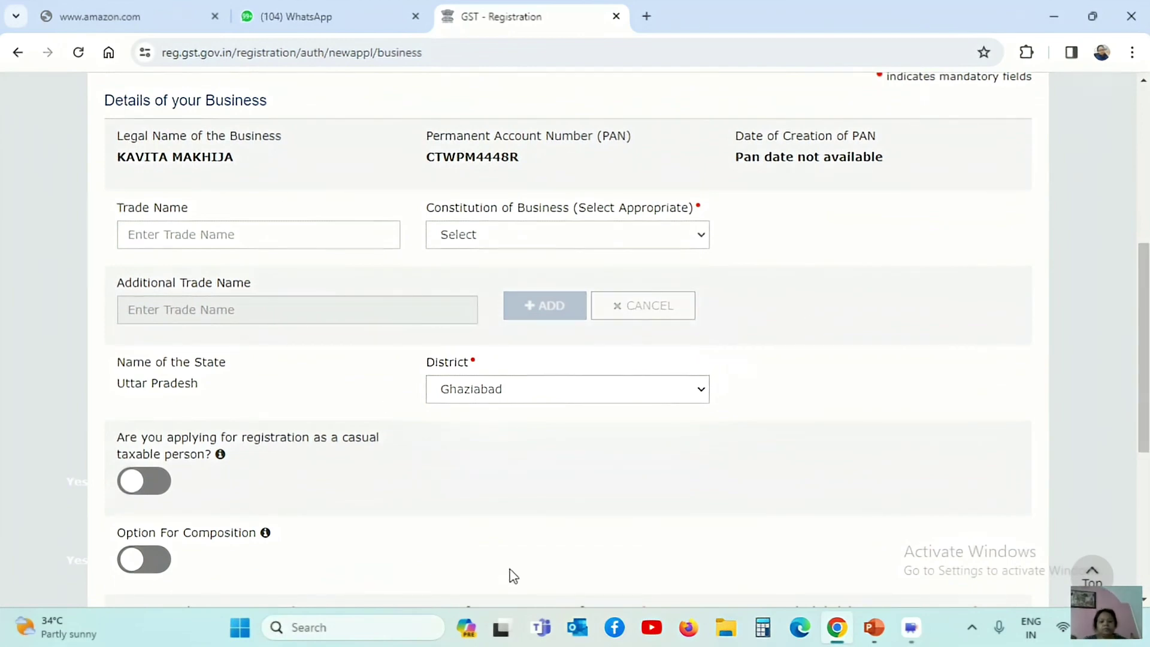
click(235, 233)
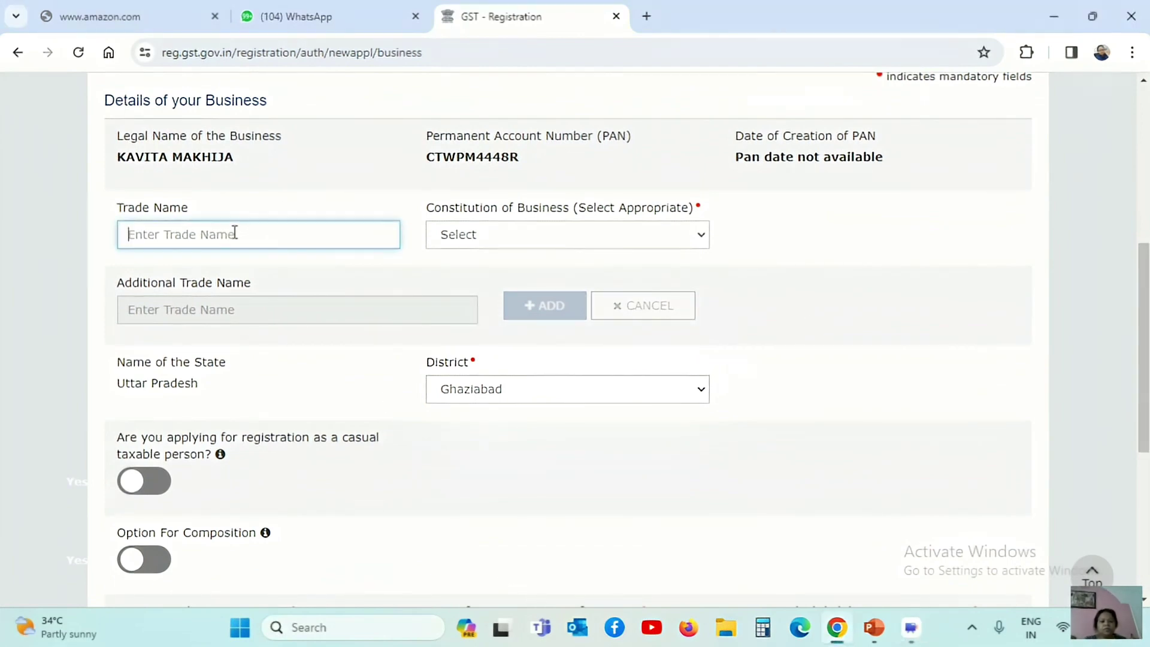
click(550, 240)
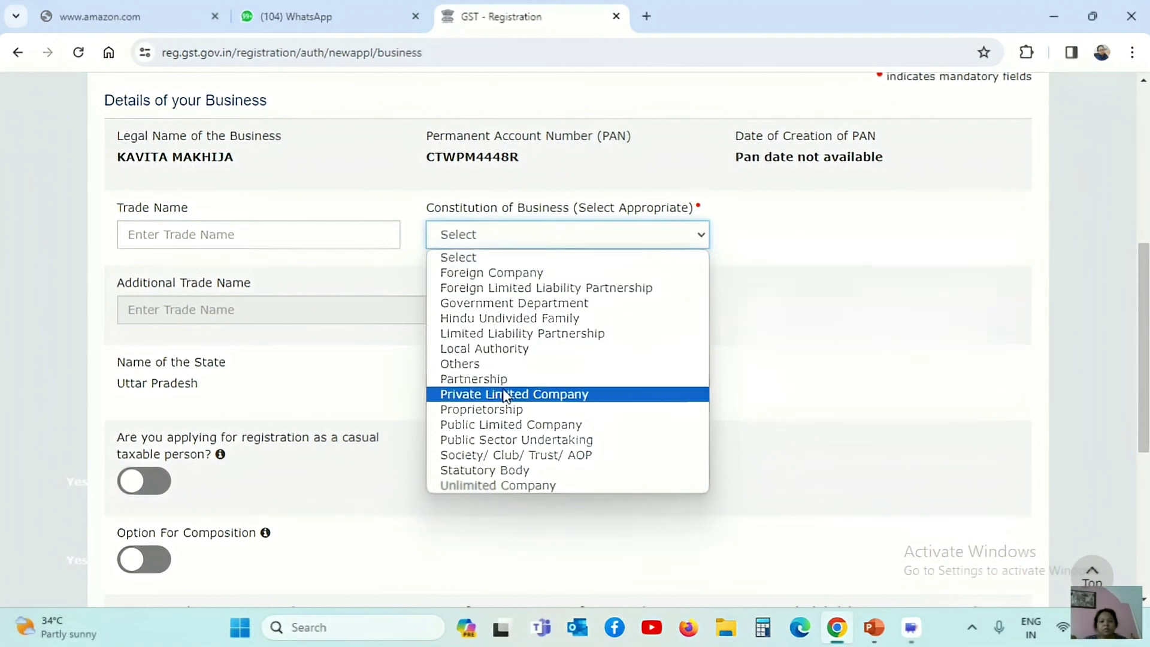
click(486, 411)
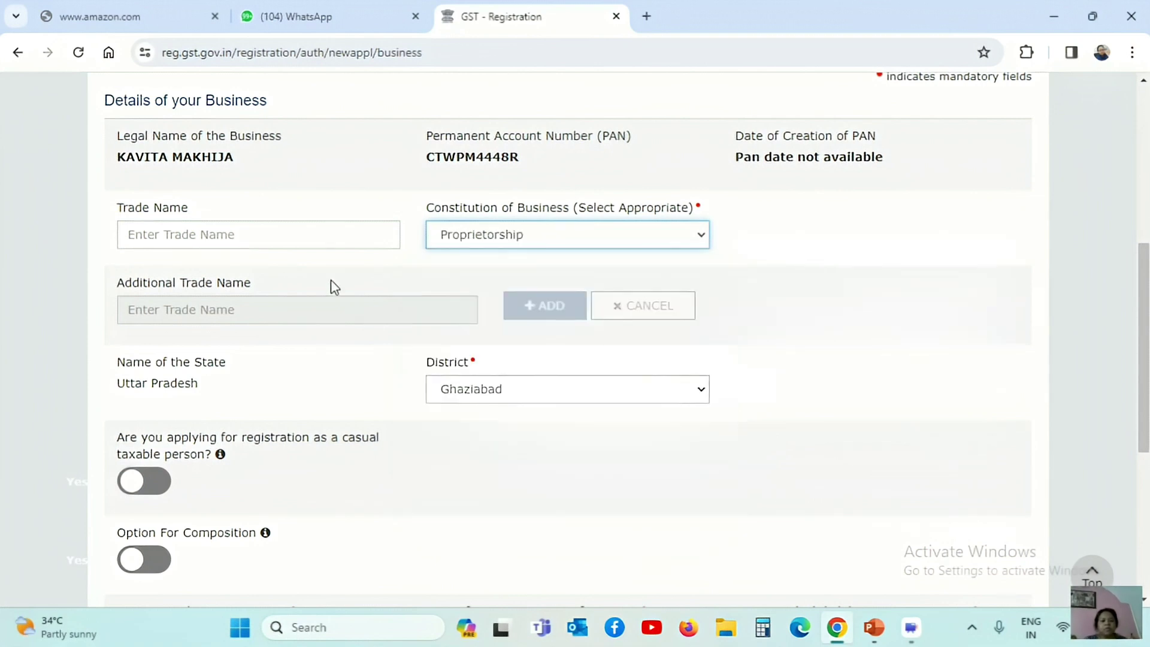
click(257, 239)
text(AASHIRWAD CATTERS)
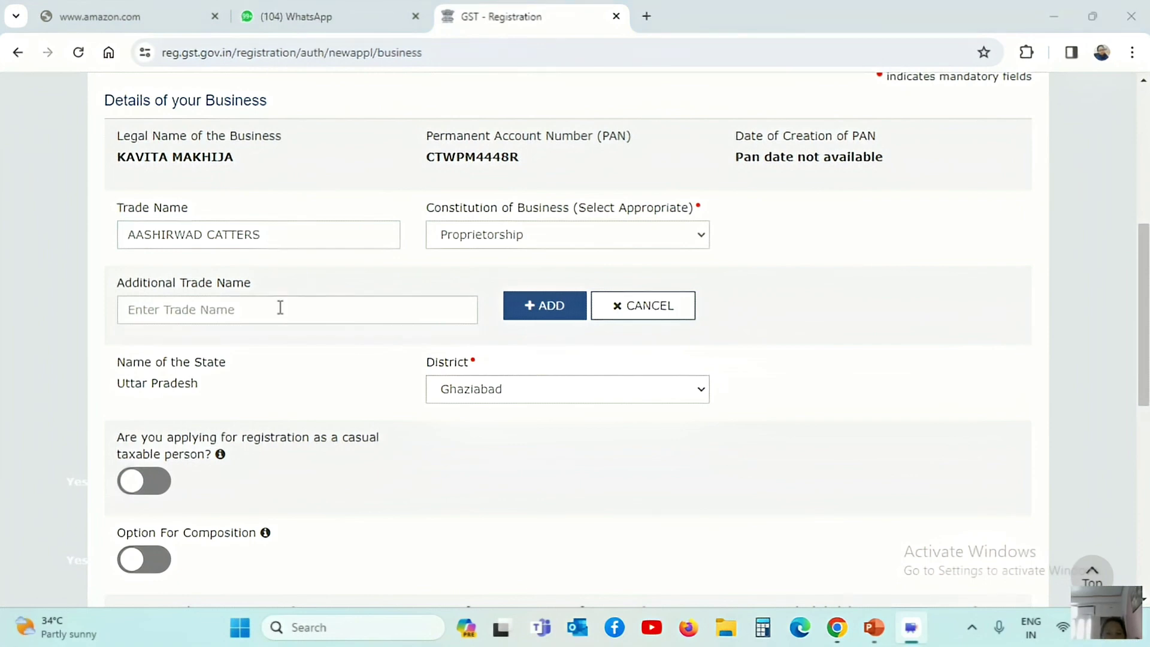
click(777, 414)
Choose Voluntary Basis as the registration reason and 01/04/2024 as the commencement date
scroll(777, 413, down, 3)
scroll(525, 261, down, 3)
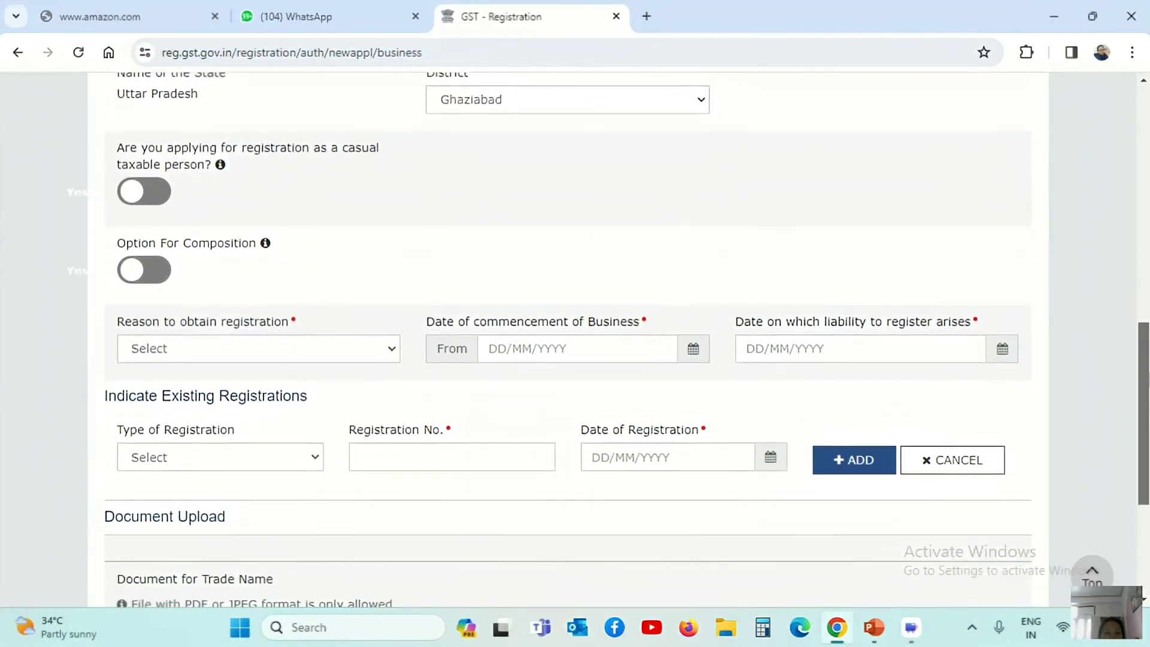
click(292, 277)
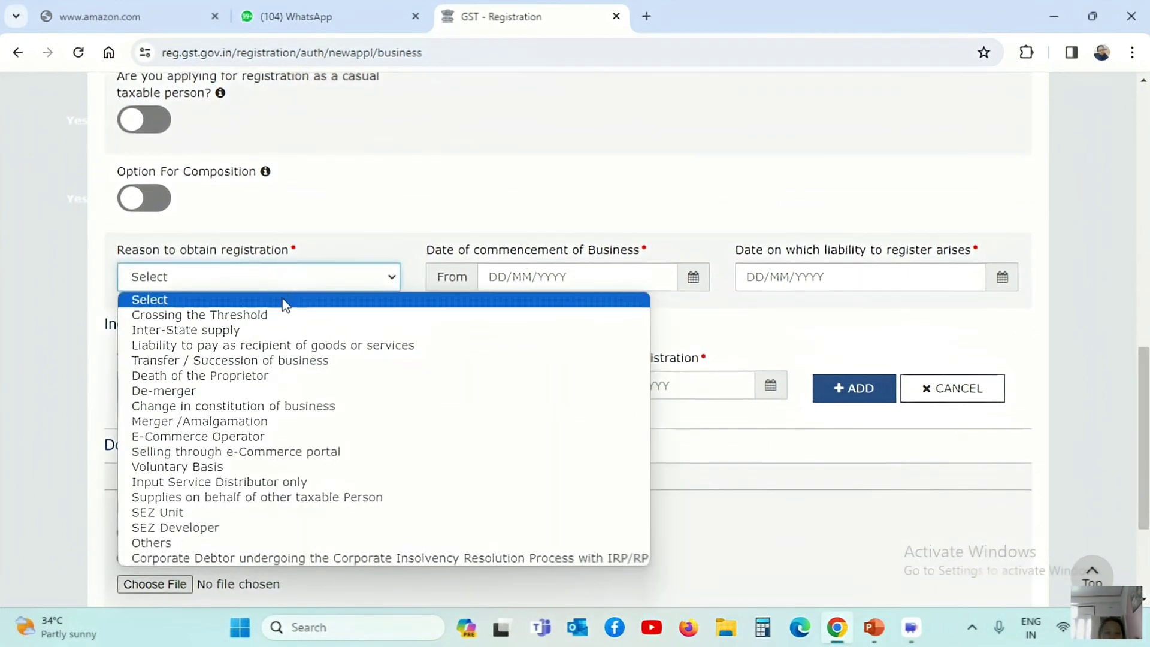
click(206, 467)
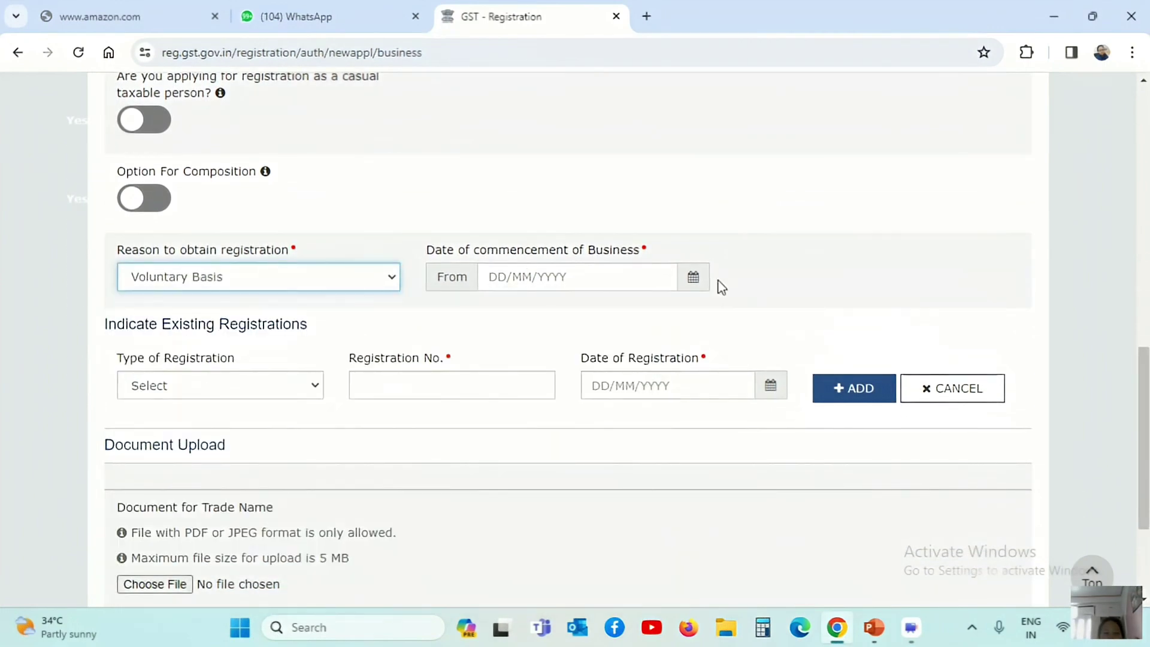
click(695, 279)
click(662, 502)
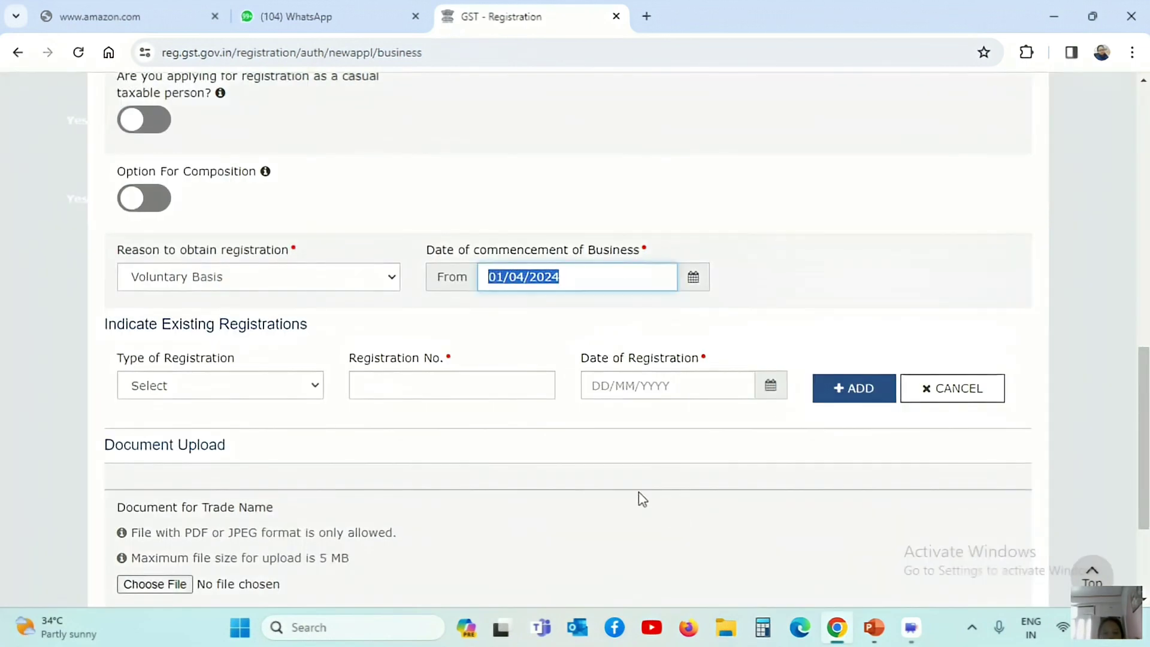
click(760, 275)
scroll(1144, 437, down, 2)
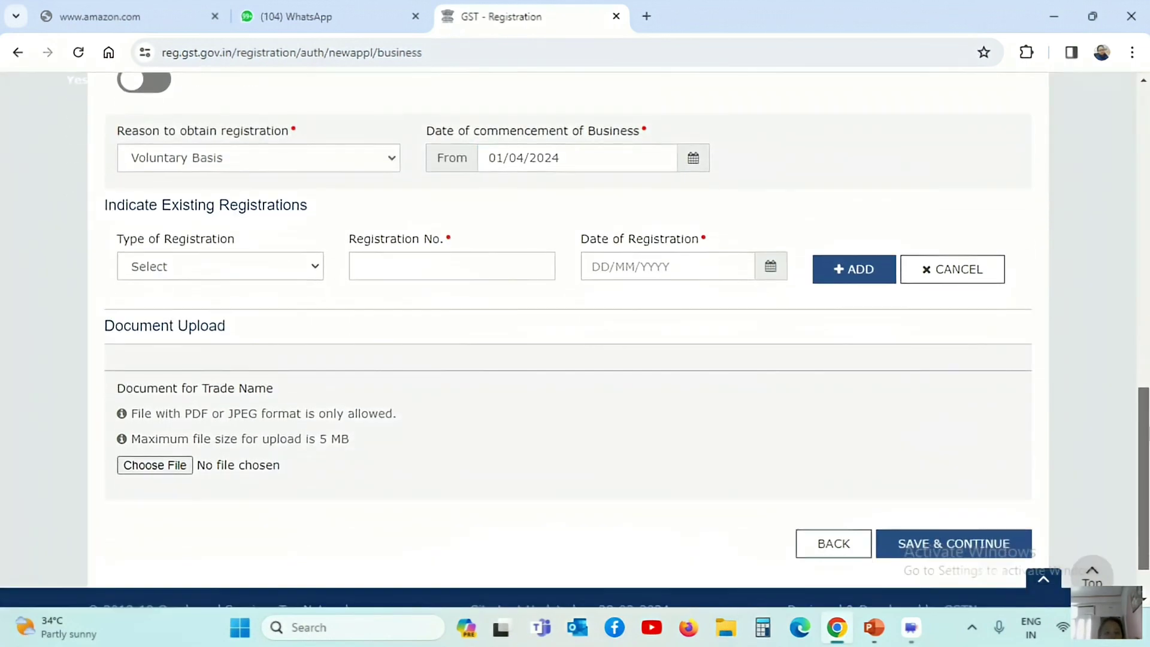
scroll(1145, 437, down, 1)
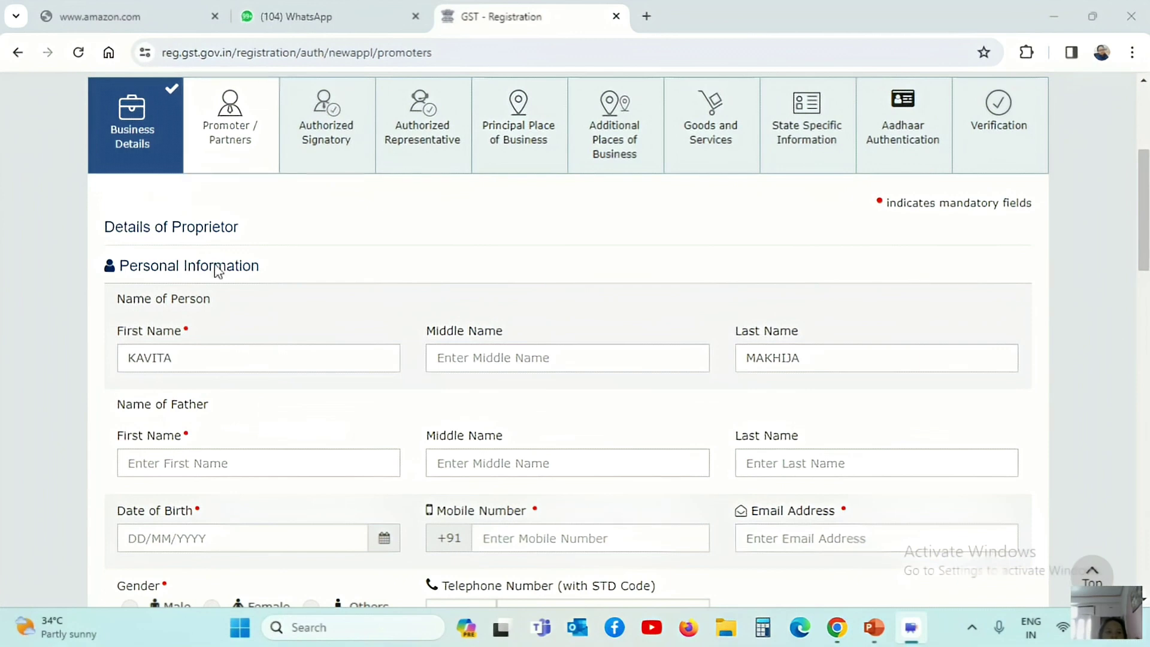
Fill the father's name, set gender to Female and designation to PROPRIETOR
click(193, 456)
scroll(498, 384, down, 3)
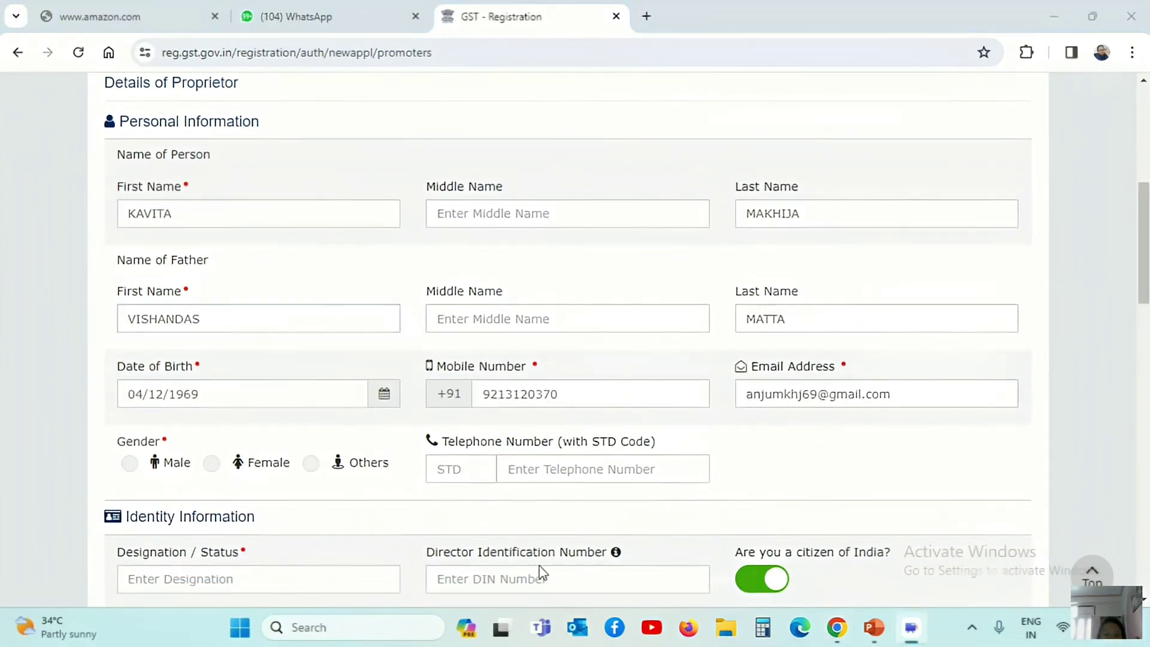
click(214, 462)
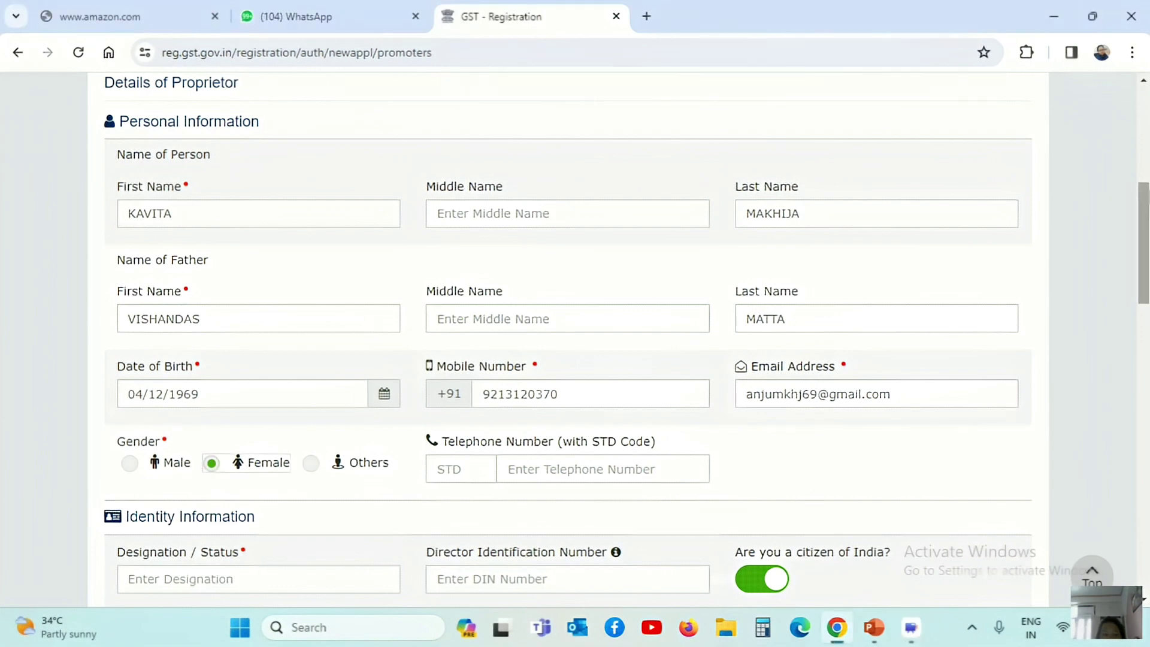
drag(1145, 227, 1145, 404)
click(315, 276)
text(PROPRIETOR)
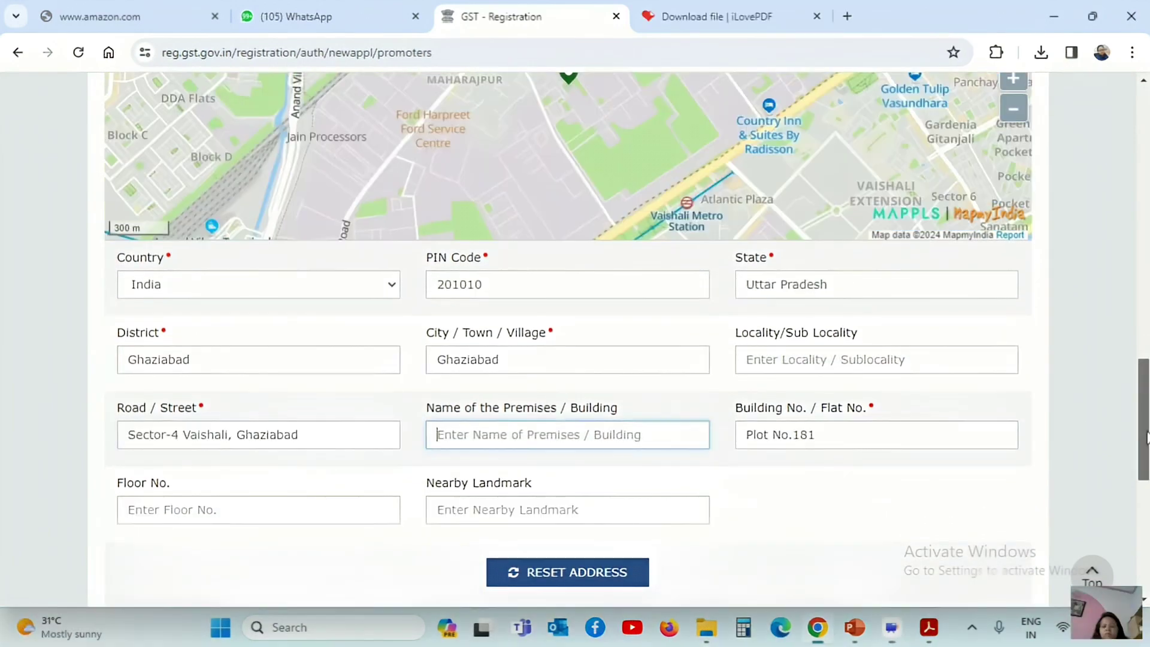
Upload photo 555555.jpg, mark her as authorized signatory, and save despite the missing locality
scroll(684, 427, down, 2)
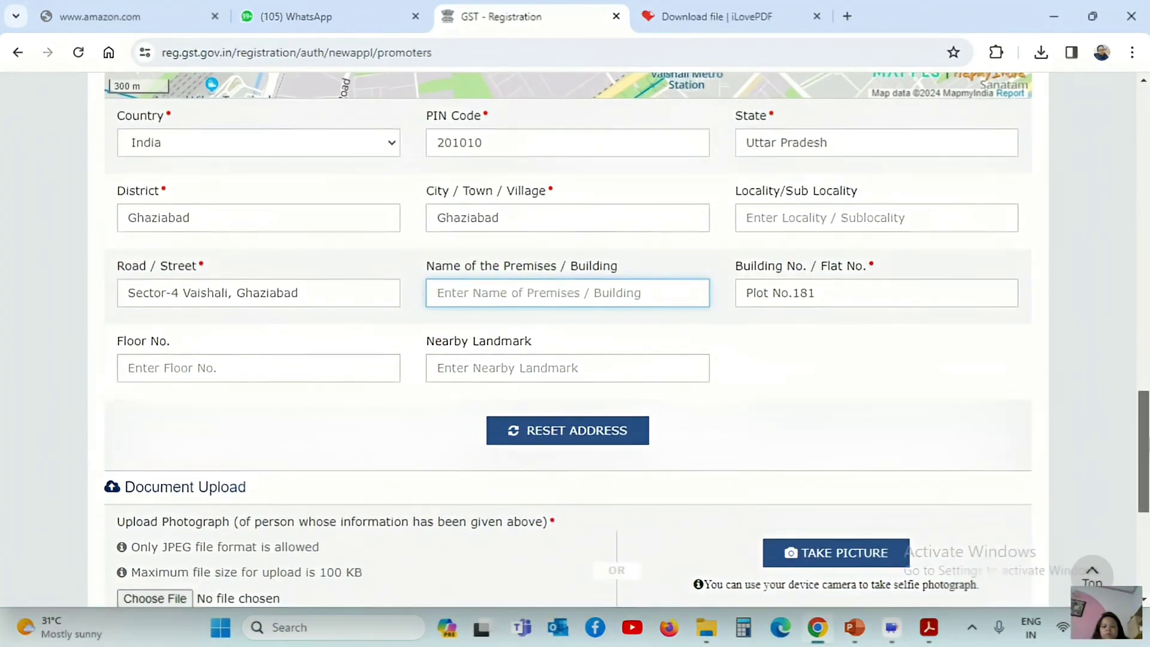
drag(1145, 444, 1145, 498)
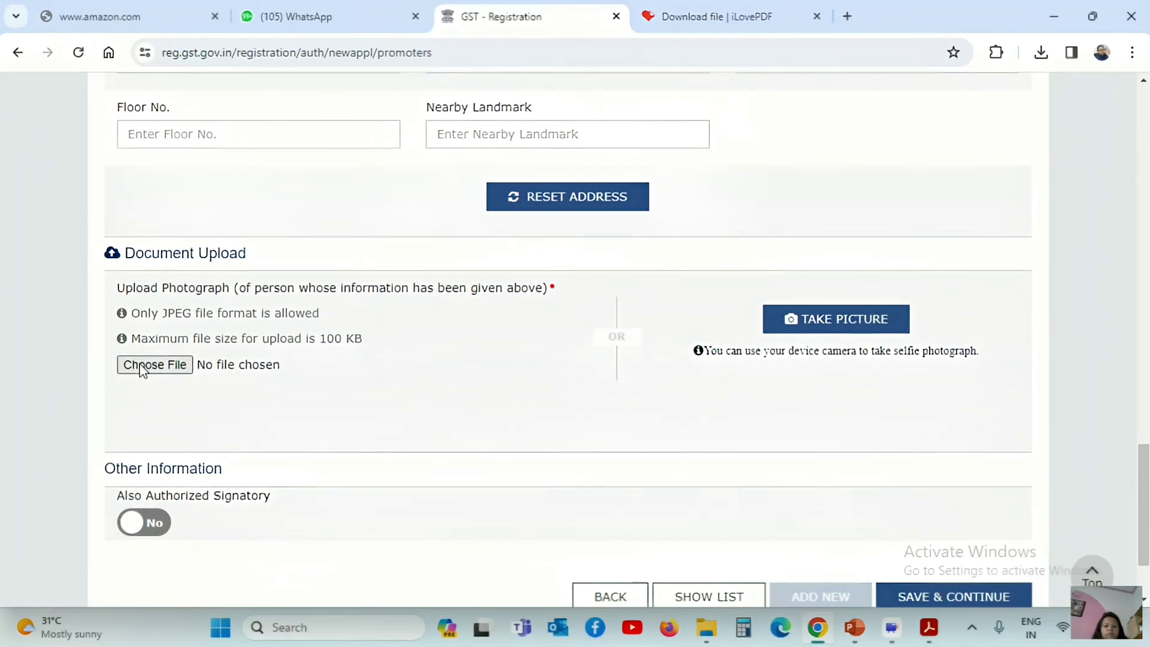
click(142, 364)
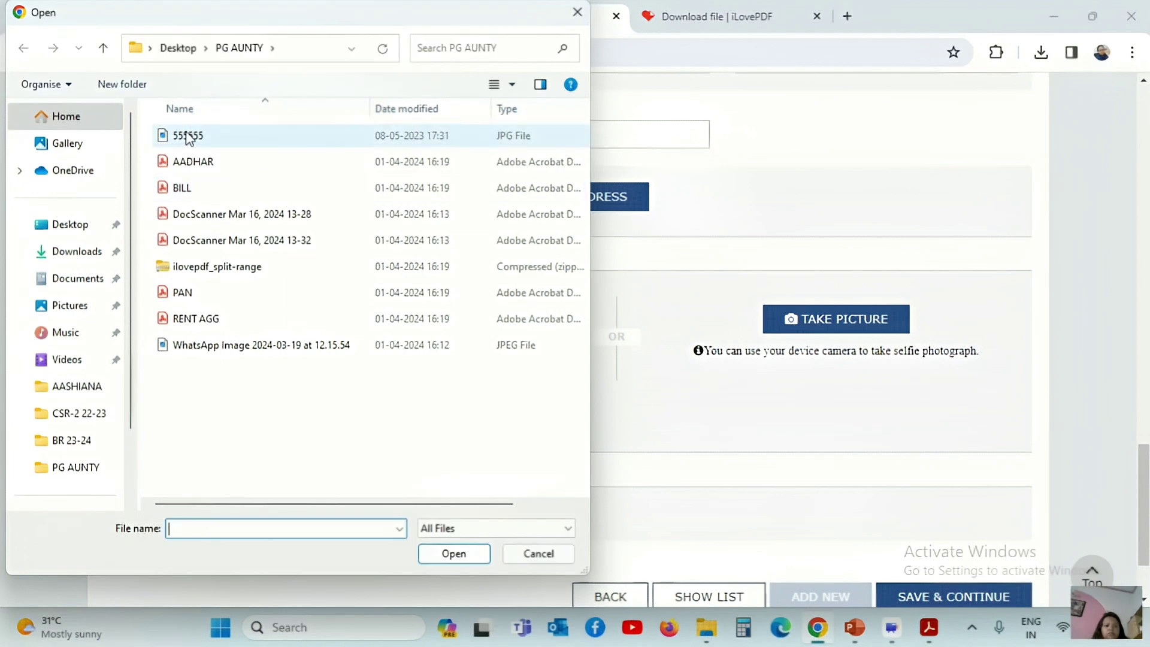
double_click(188, 137)
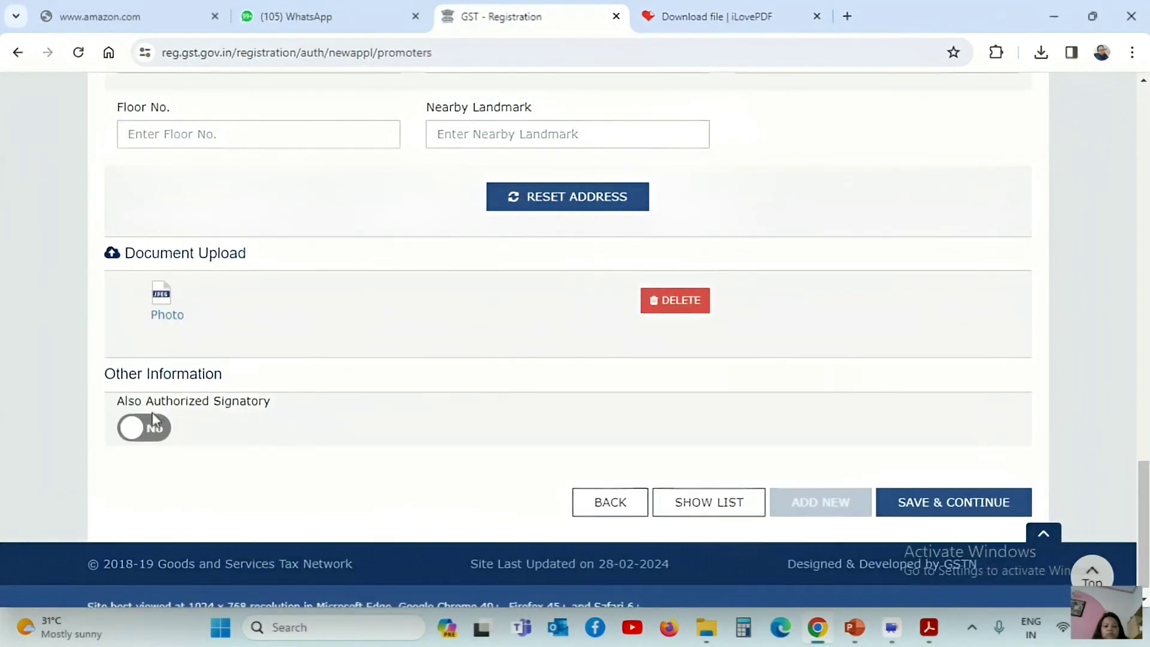
click(142, 435)
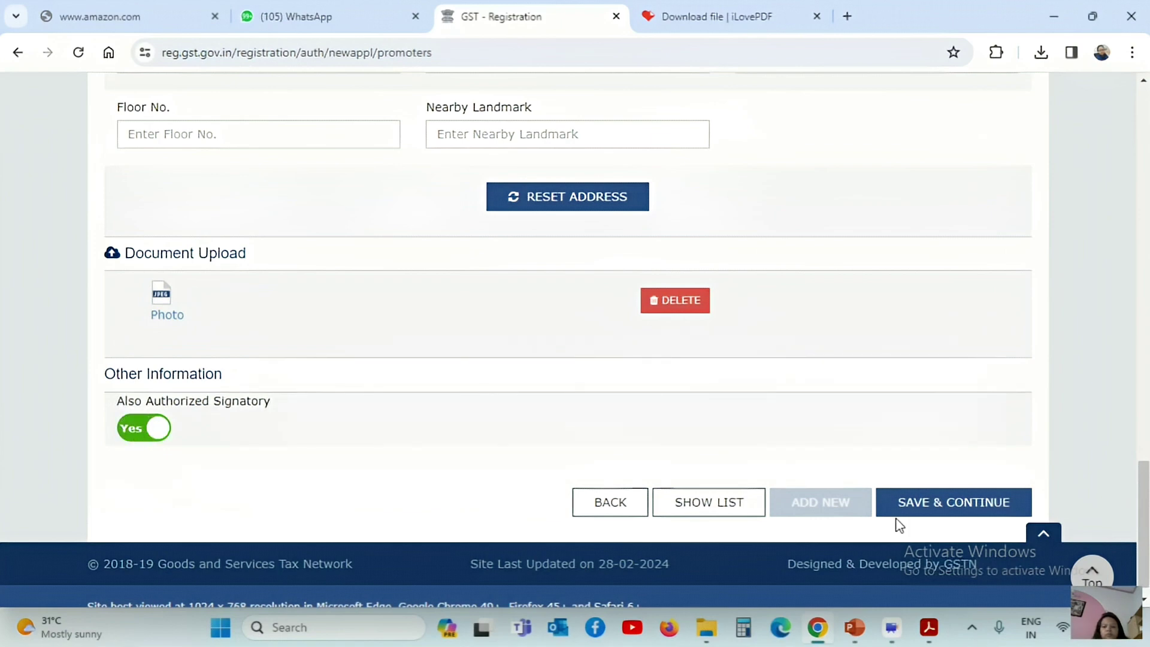
click(939, 510)
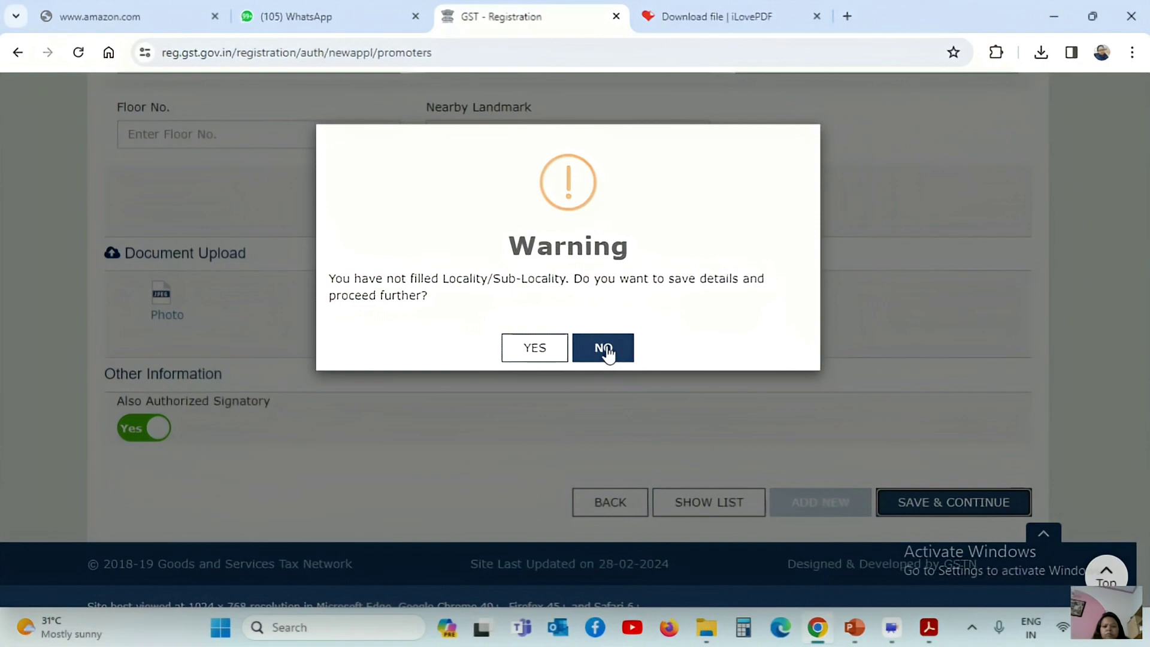
click(508, 350)
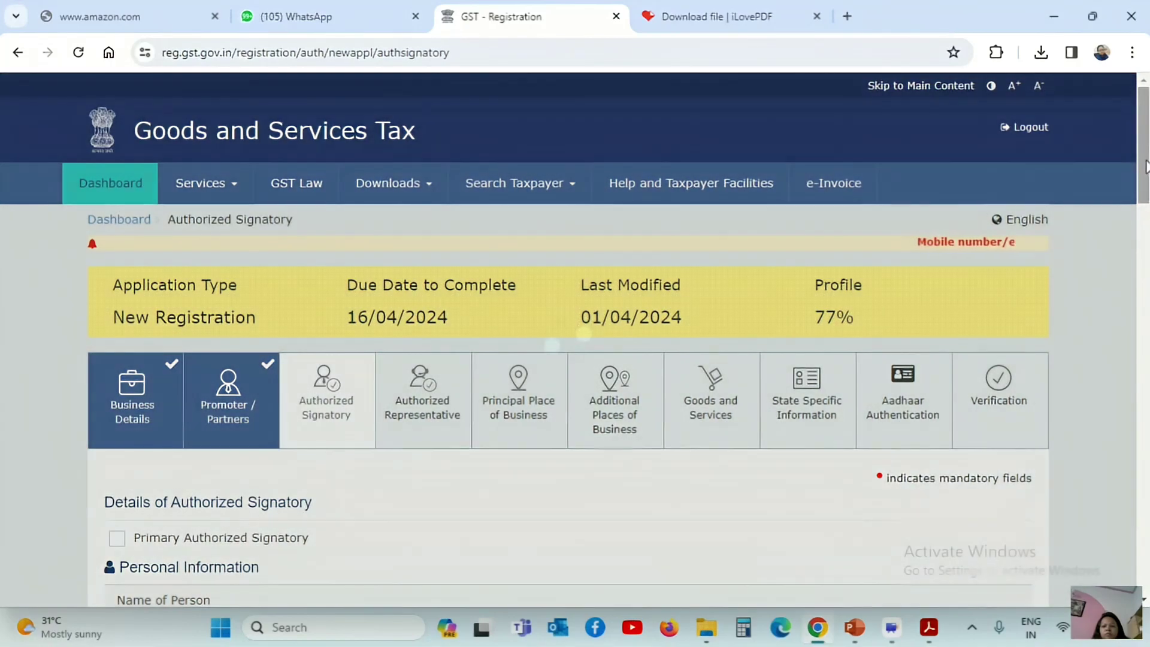
Tick Primary Authorized Signatory for the proprietor and save the Authorized Signatory details
drag(1145, 169, 1144, 234)
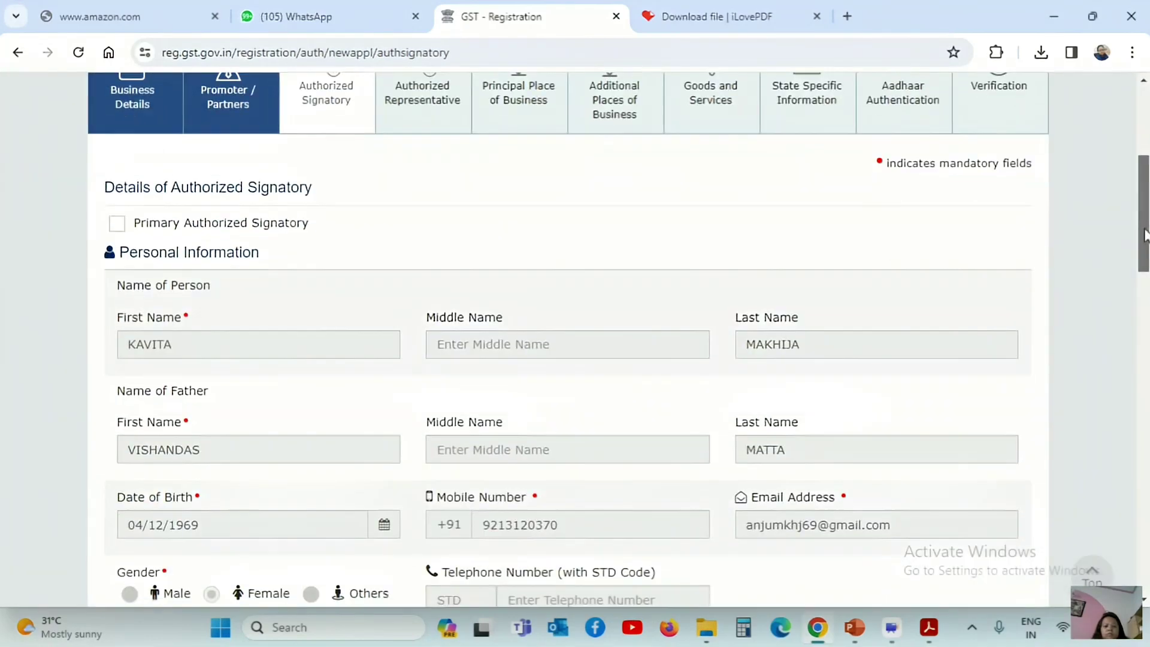
click(123, 222)
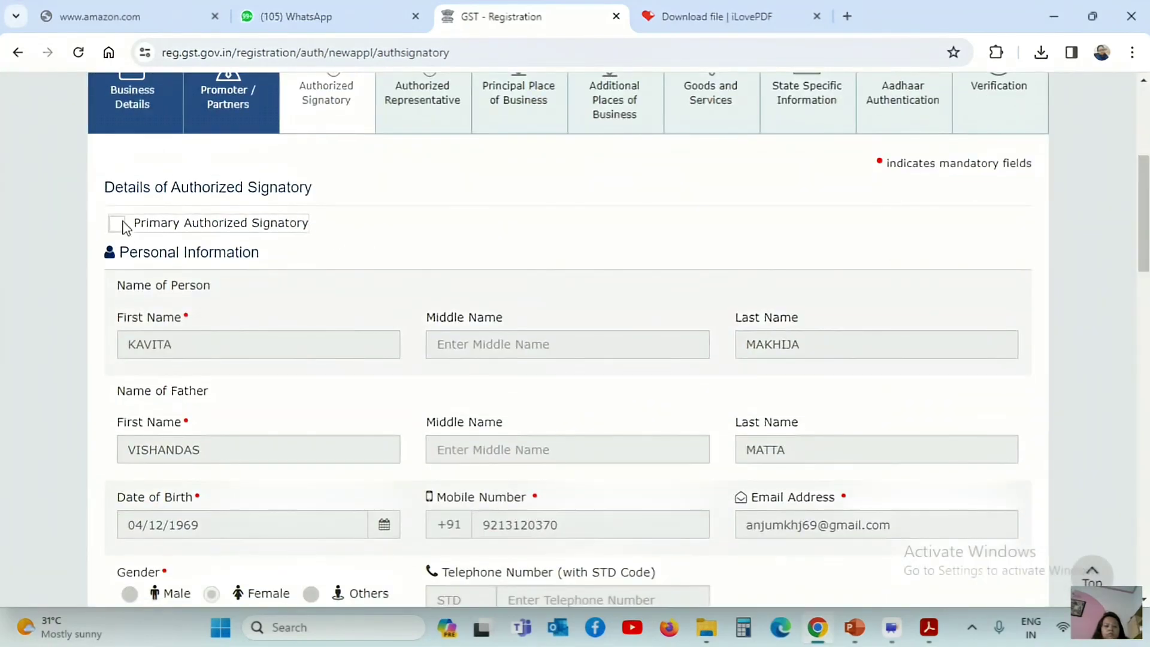
drag(1144, 216, 1144, 538)
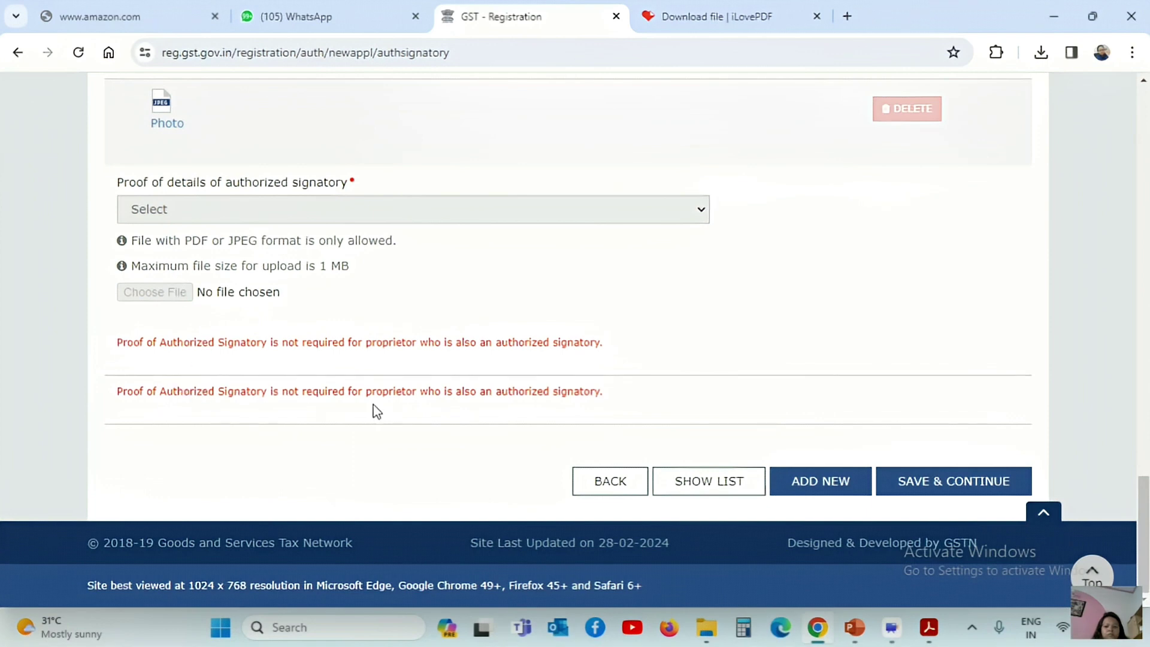
click(944, 483)
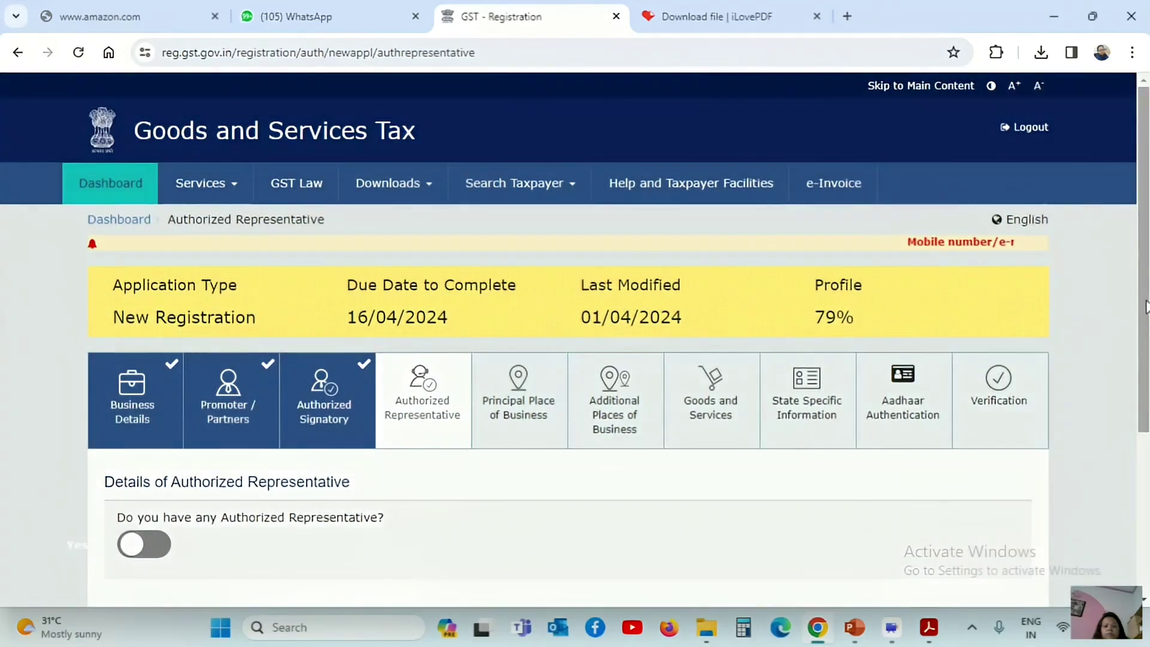
scroll(947, 490, down, 4)
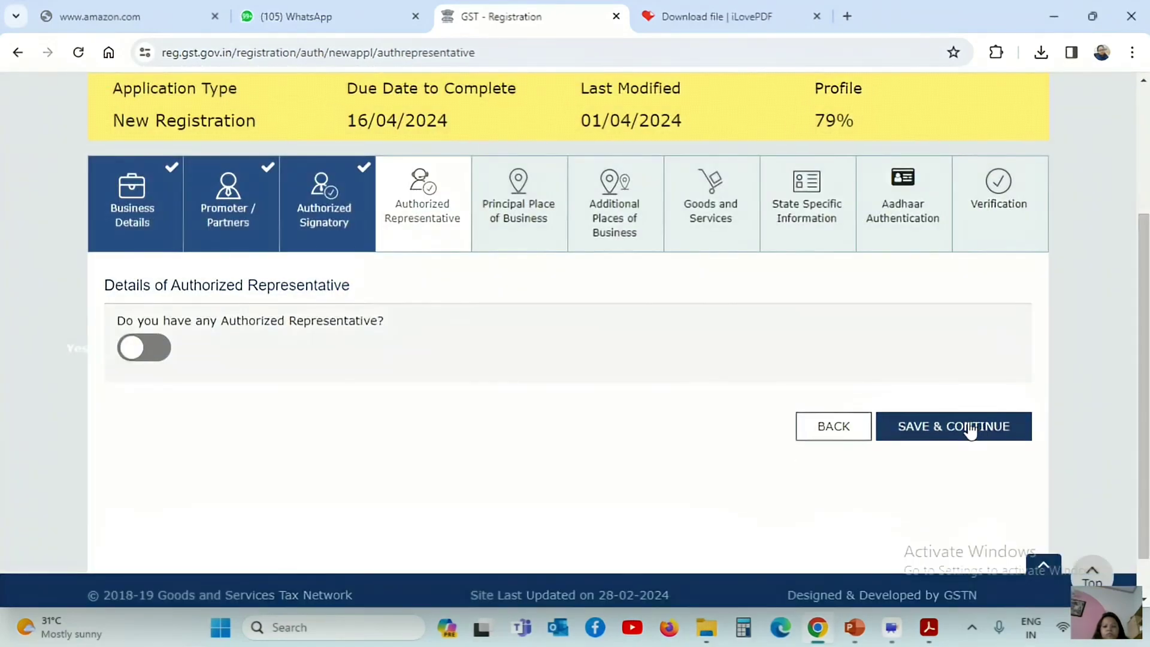
Save the Authorized Representative step without adding any representative
click(971, 428)
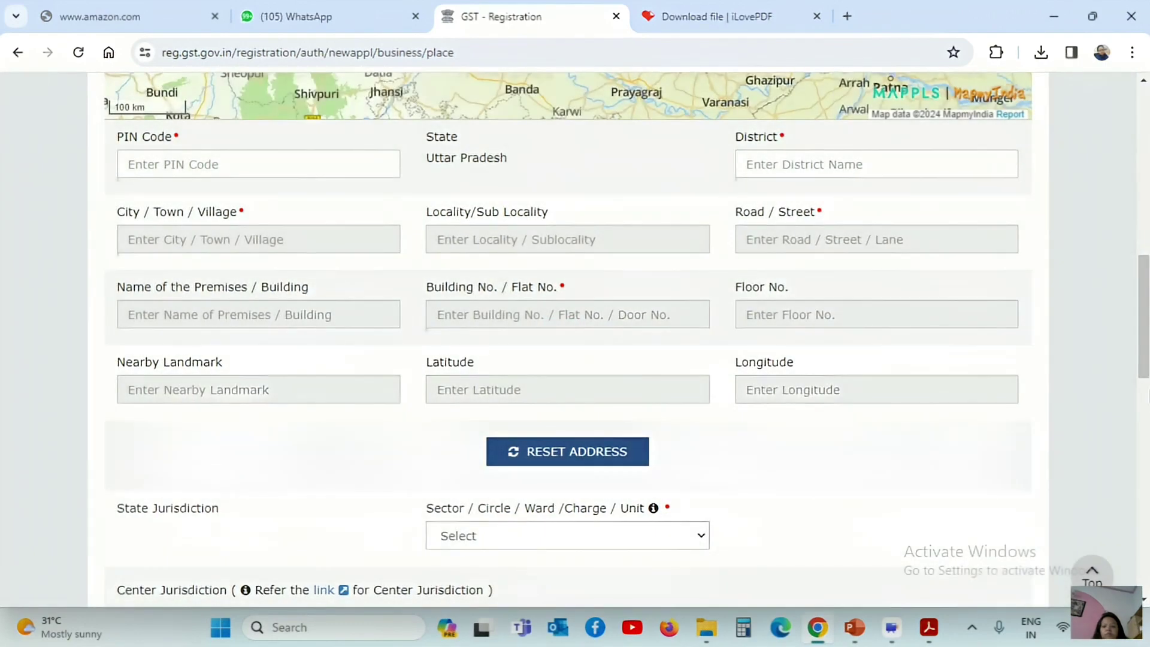
drag(1134, 365, 1147, 429)
scroll(388, 345, up, 6)
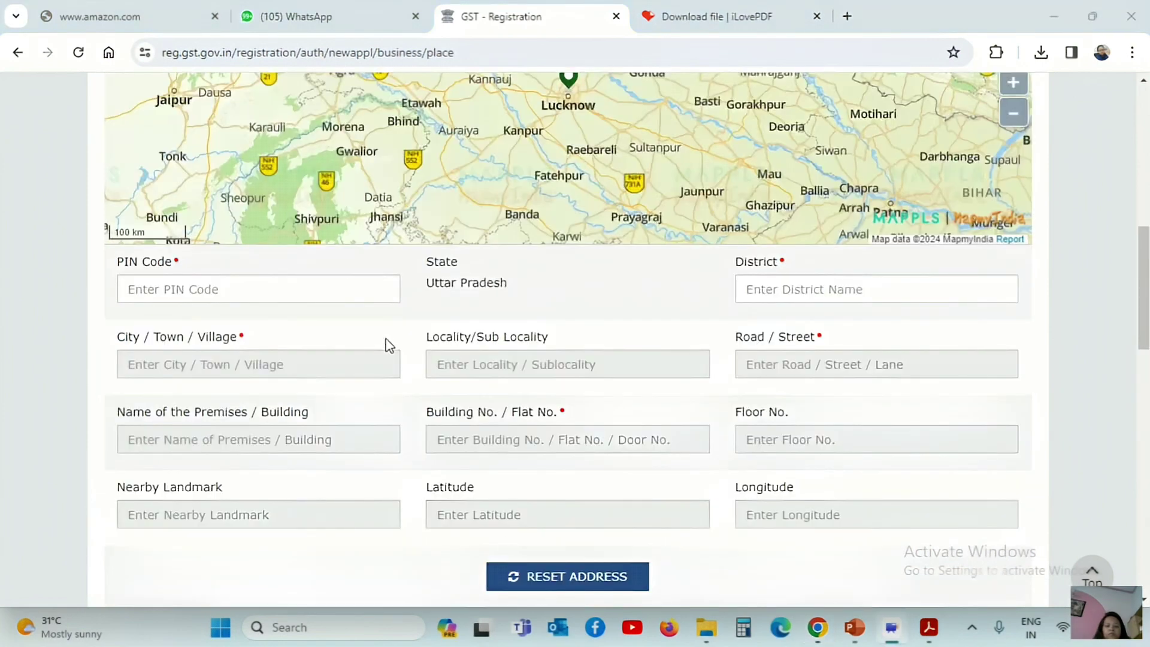
Enter business PIN code 201010 and pick the Ghaziabad suggestion
click(278, 293)
text(201010)
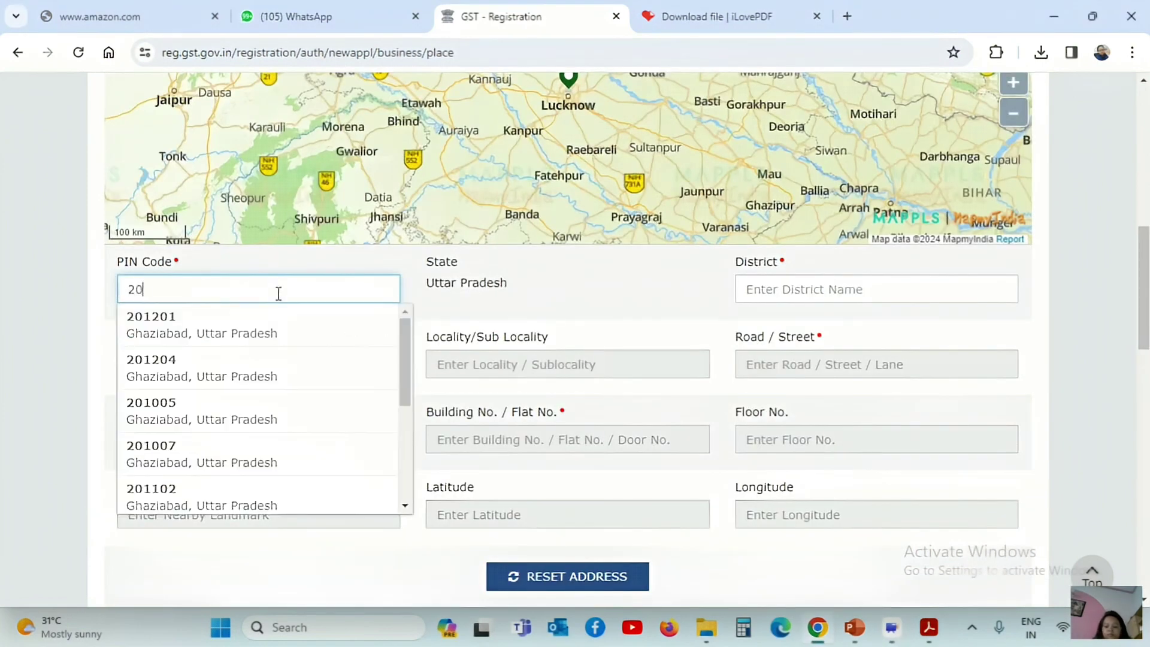
click(252, 327)
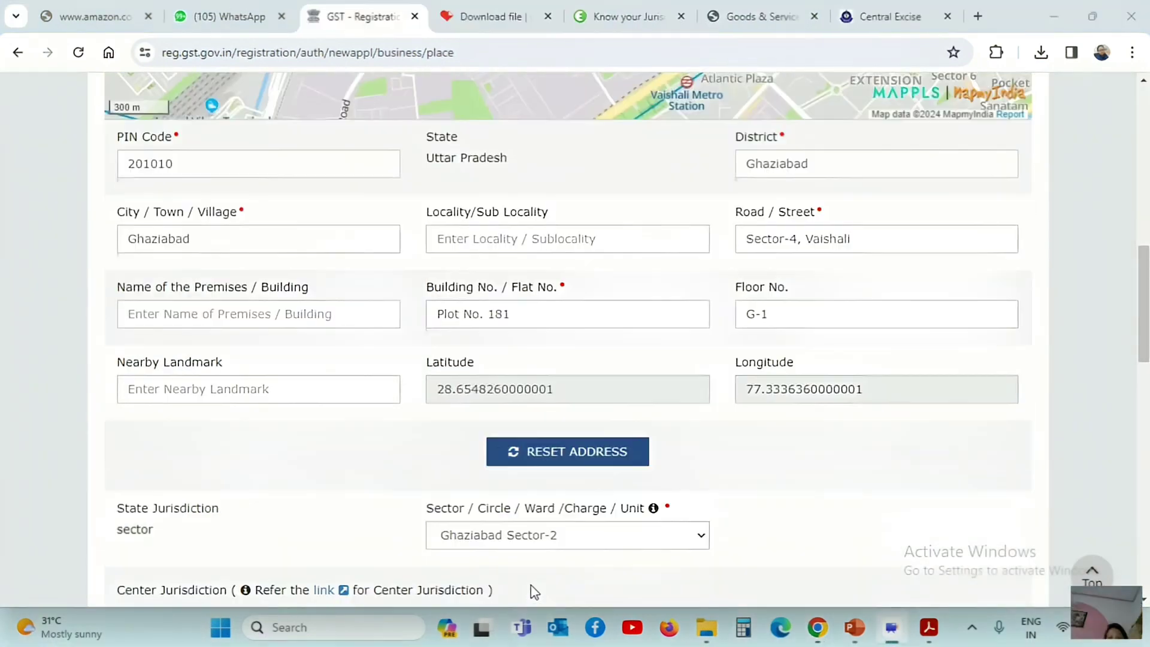
drag(1144, 282, 1139, 443)
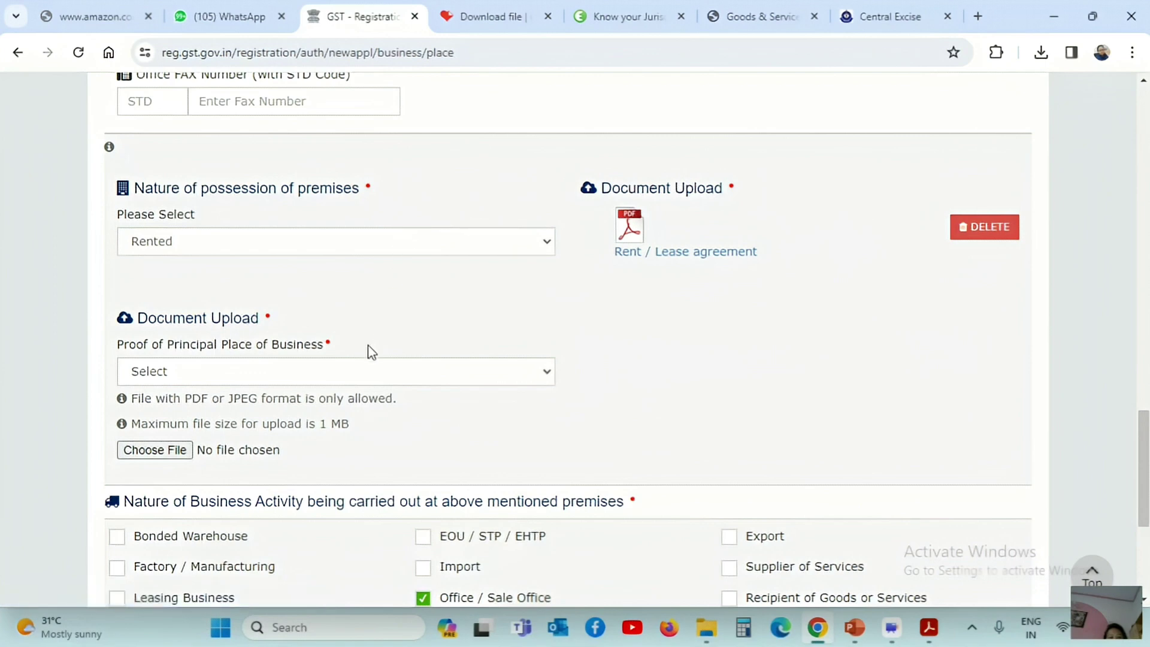
Check the accepted proof-of-place documents, then save the principal place despite the locality warning
click(375, 372)
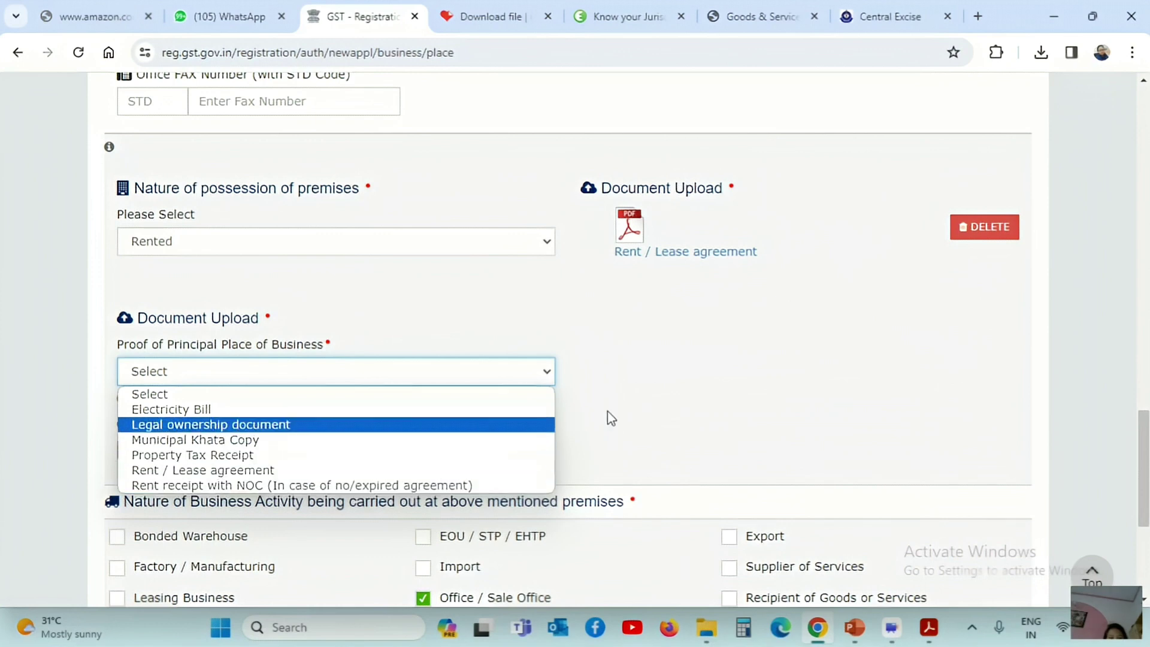
click(744, 402)
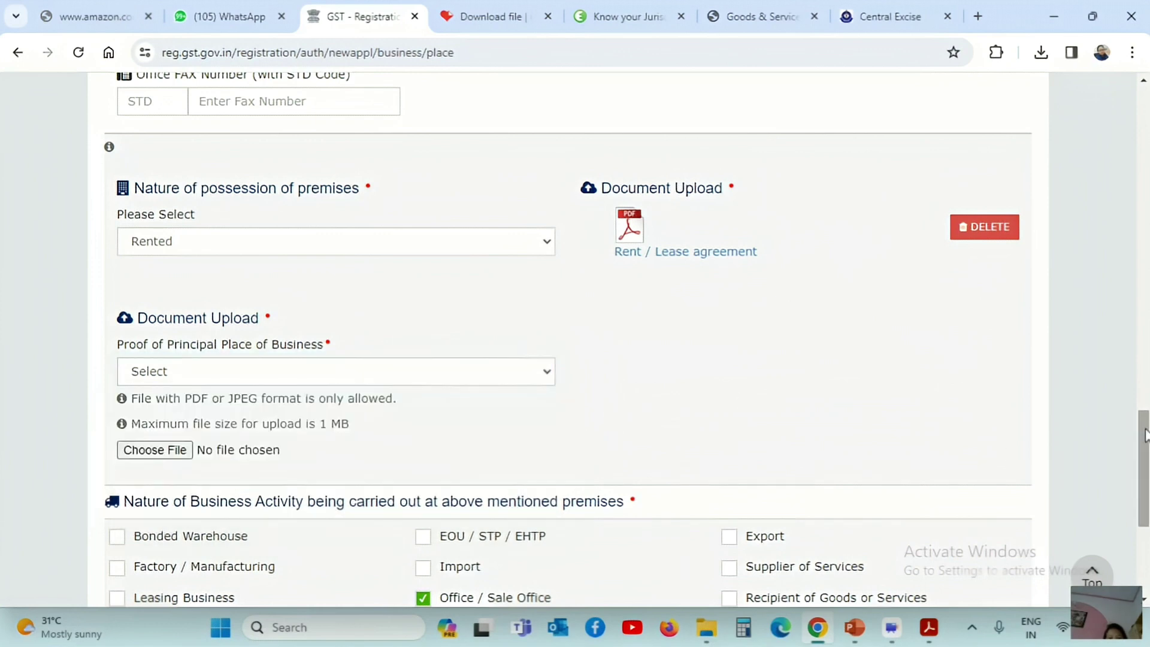
drag(1145, 434, 1138, 479)
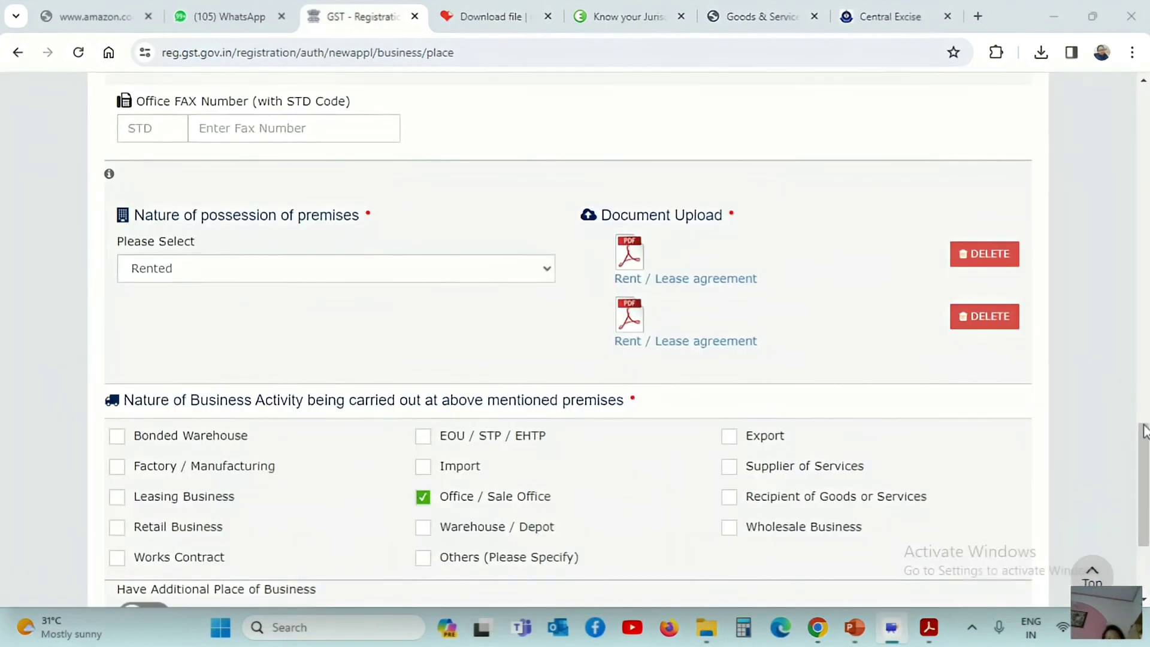
drag(1144, 431, 1141, 479)
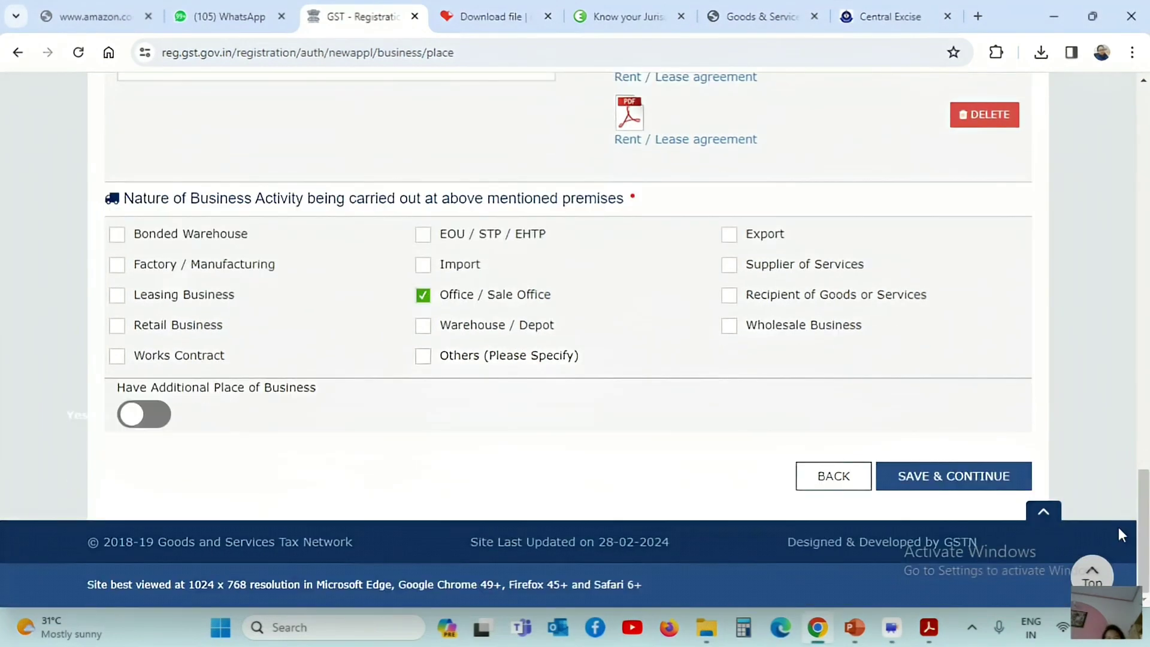
click(961, 480)
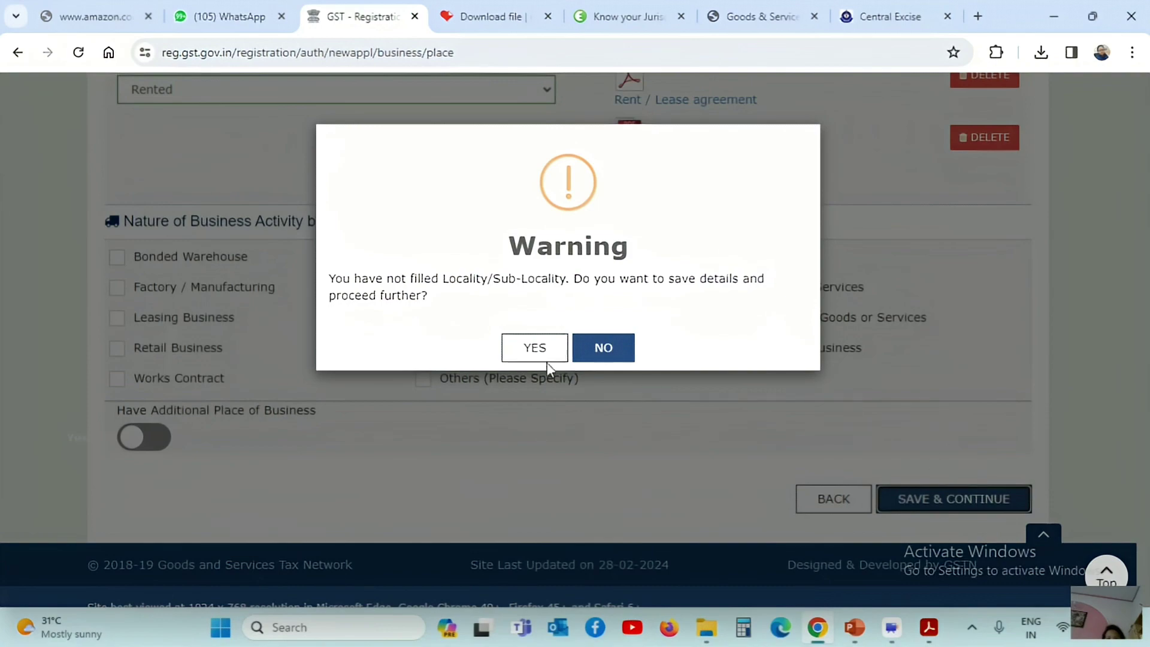
click(533, 353)
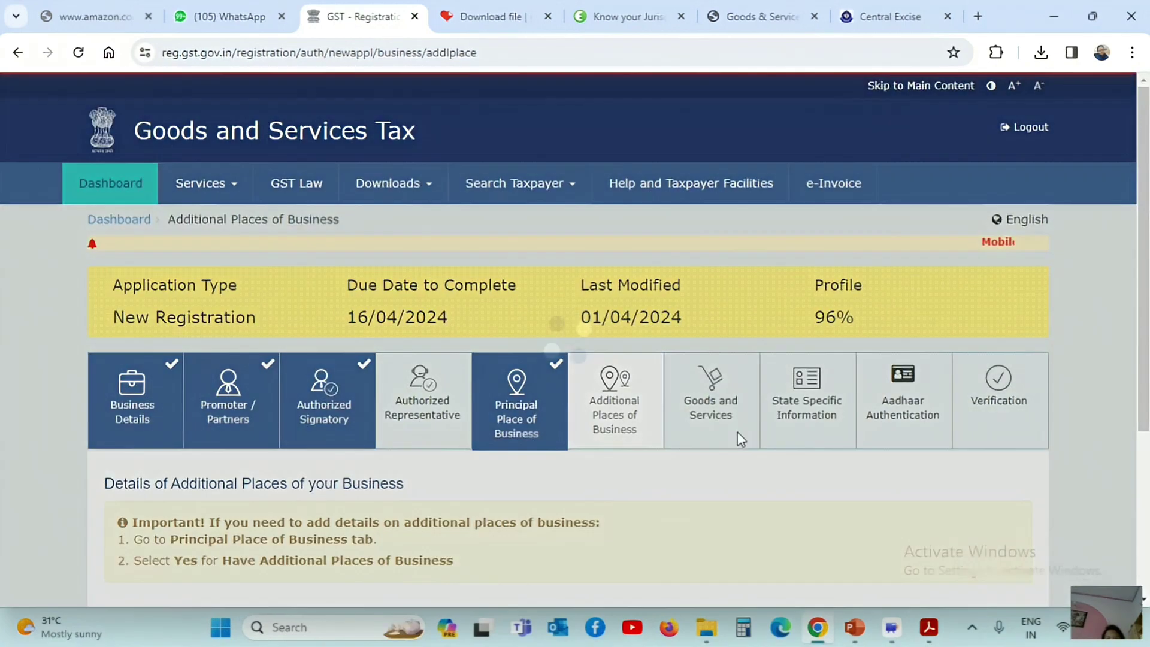
scroll(545, 595, down, 2)
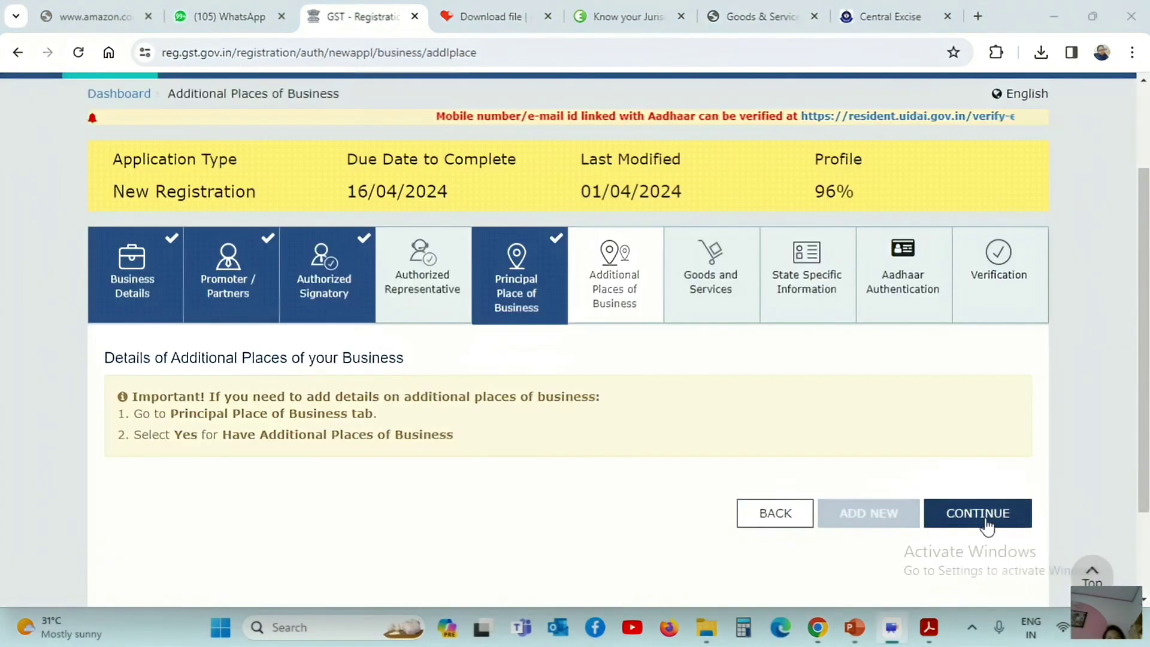
Continue past Additional Places of Business without adding any
click(984, 516)
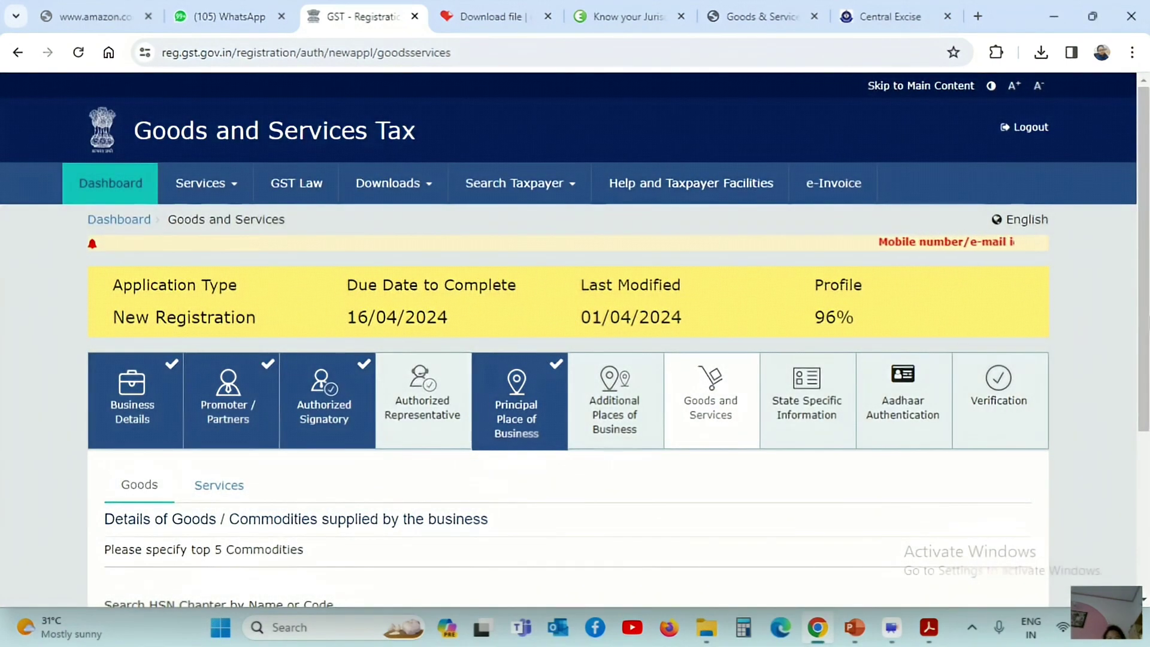
drag(1145, 310, 1119, 392)
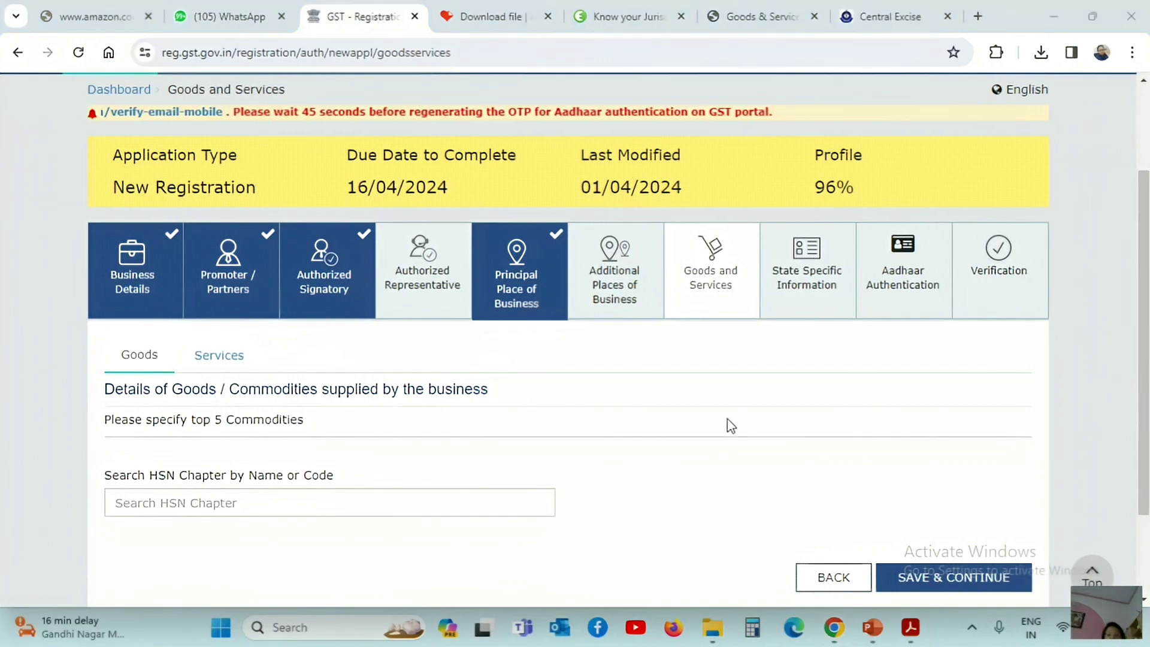
scroll(538, 593, down, 2)
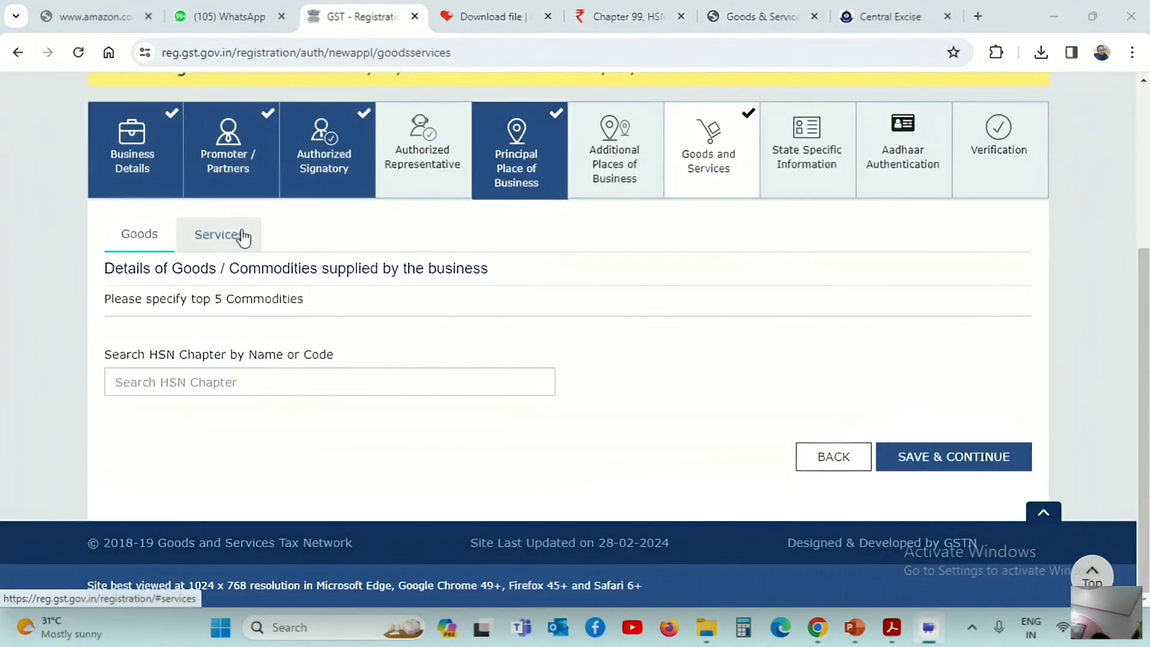
Review the four listed catering services (996331, 996333, 996334, 996337) and save Goods and Services
click(242, 235)
drag(1148, 339, 1145, 434)
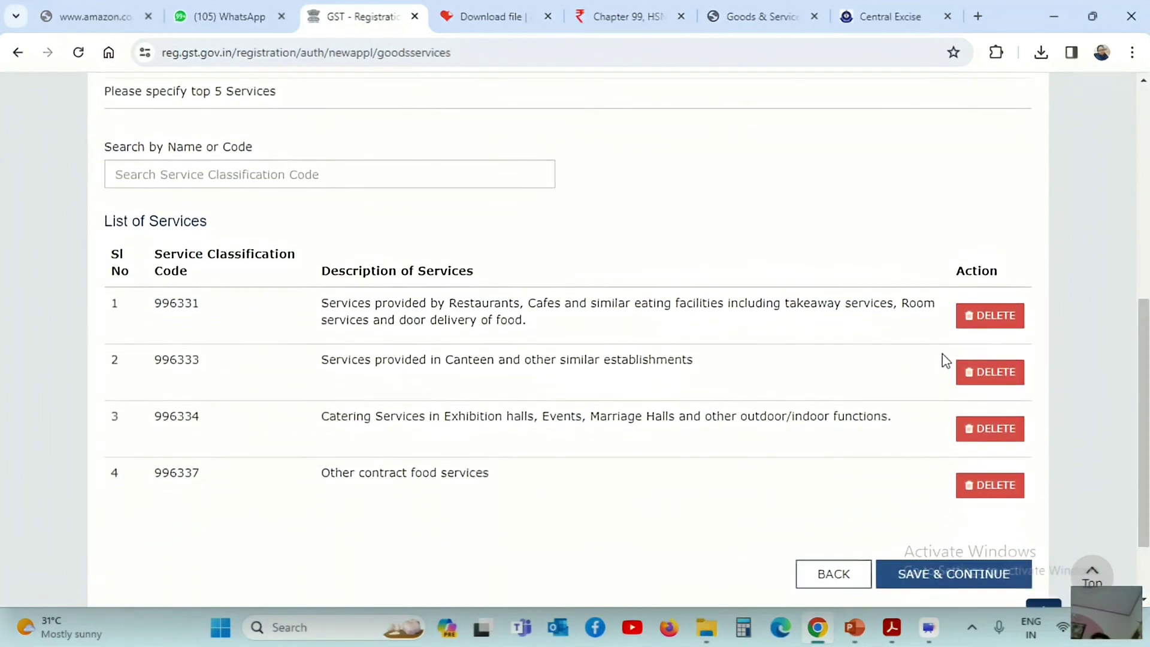
scroll(946, 359, down, 2)
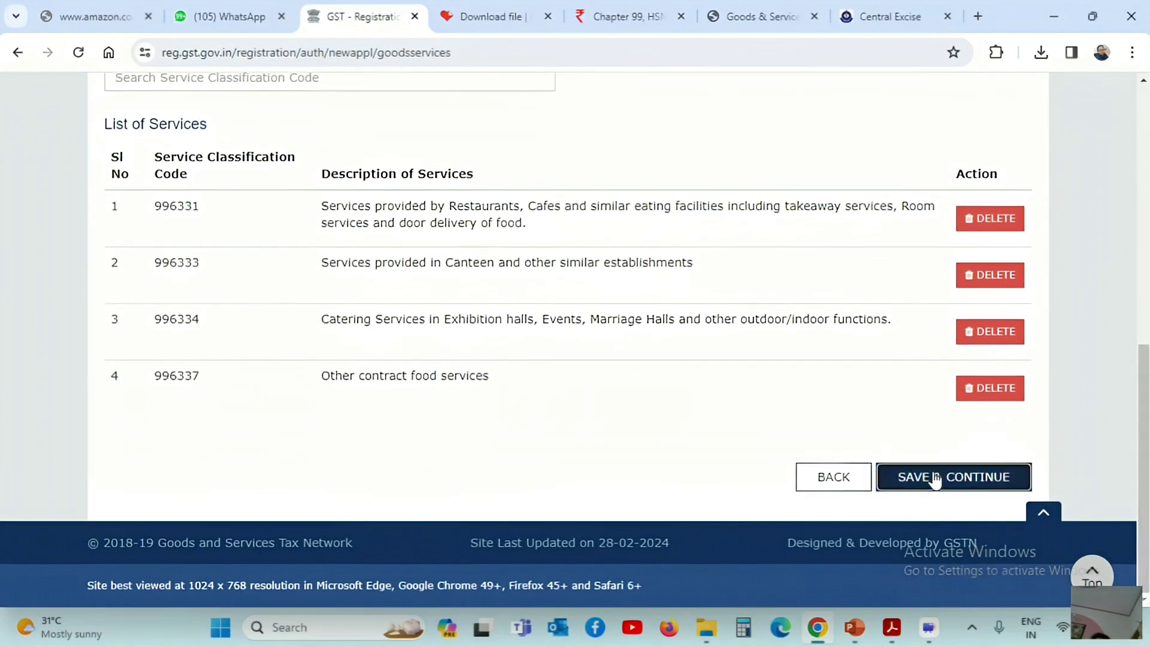
click(933, 477)
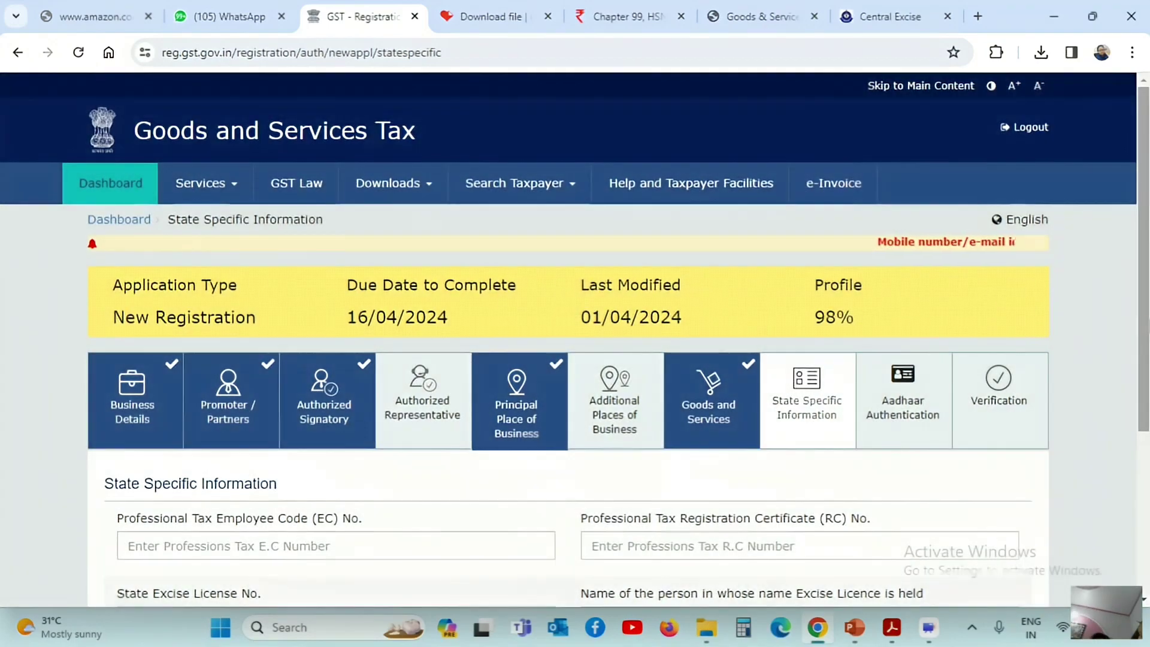
Save State Specific Information and the Aadhaar authentication choice (Yes), accepting the notice to reach Verification
scroll(810, 285, down, 3)
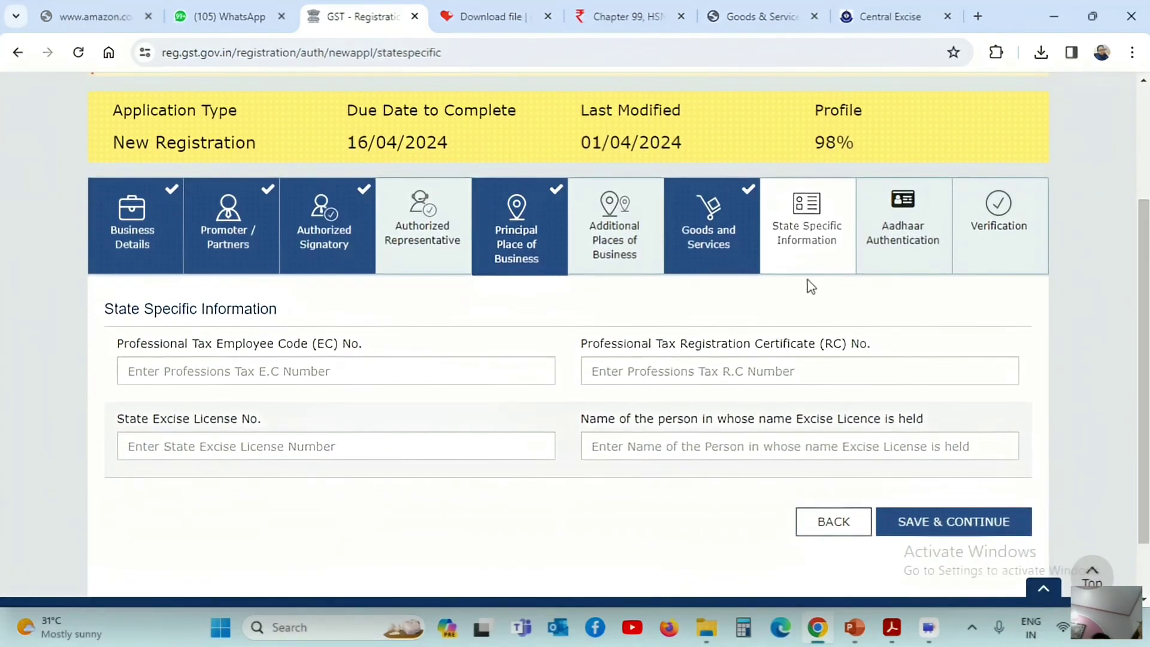
click(912, 519)
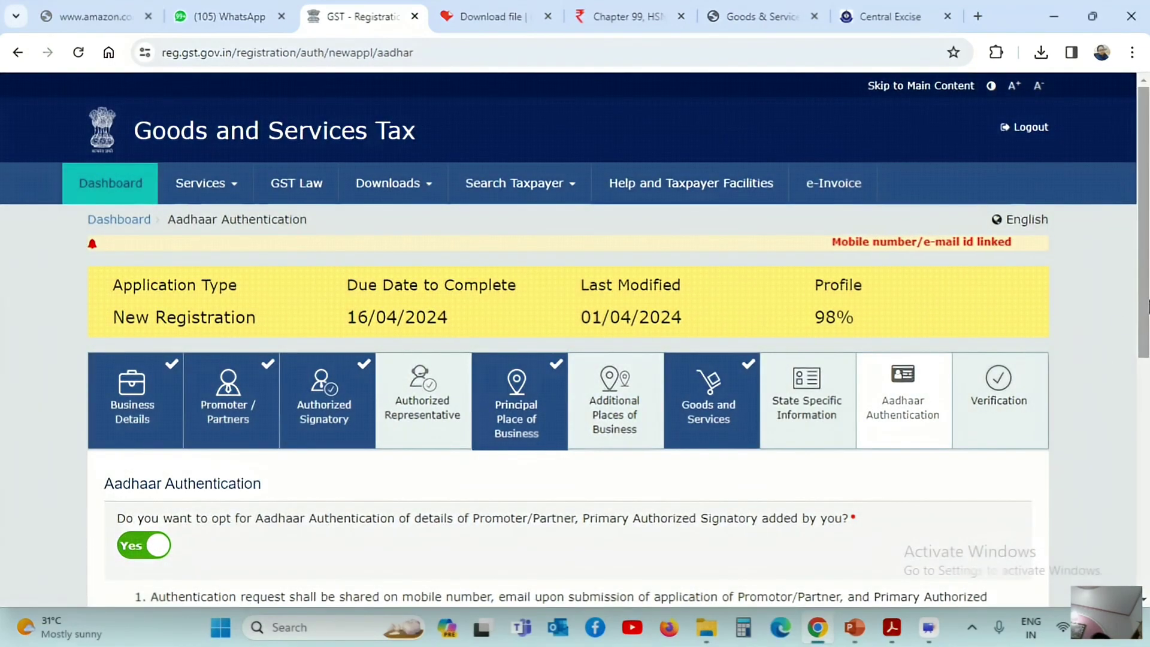
scroll(1141, 315, down, 3)
scroll(1145, 458, down, 2)
scroll(1145, 459, down, 2)
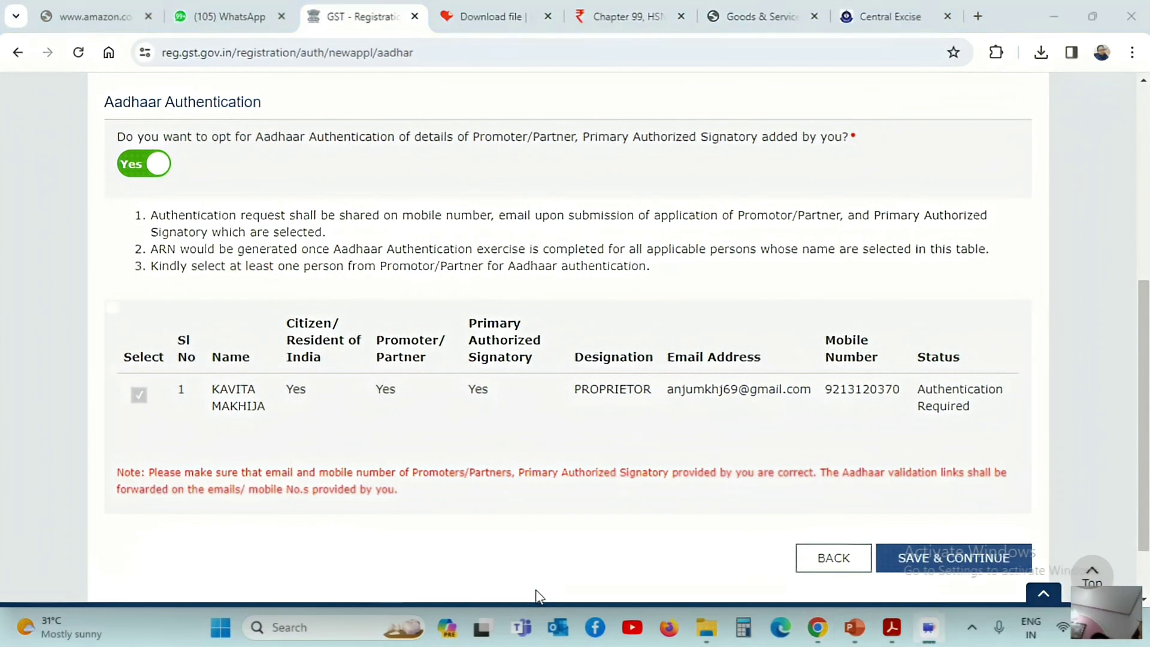
click(953, 560)
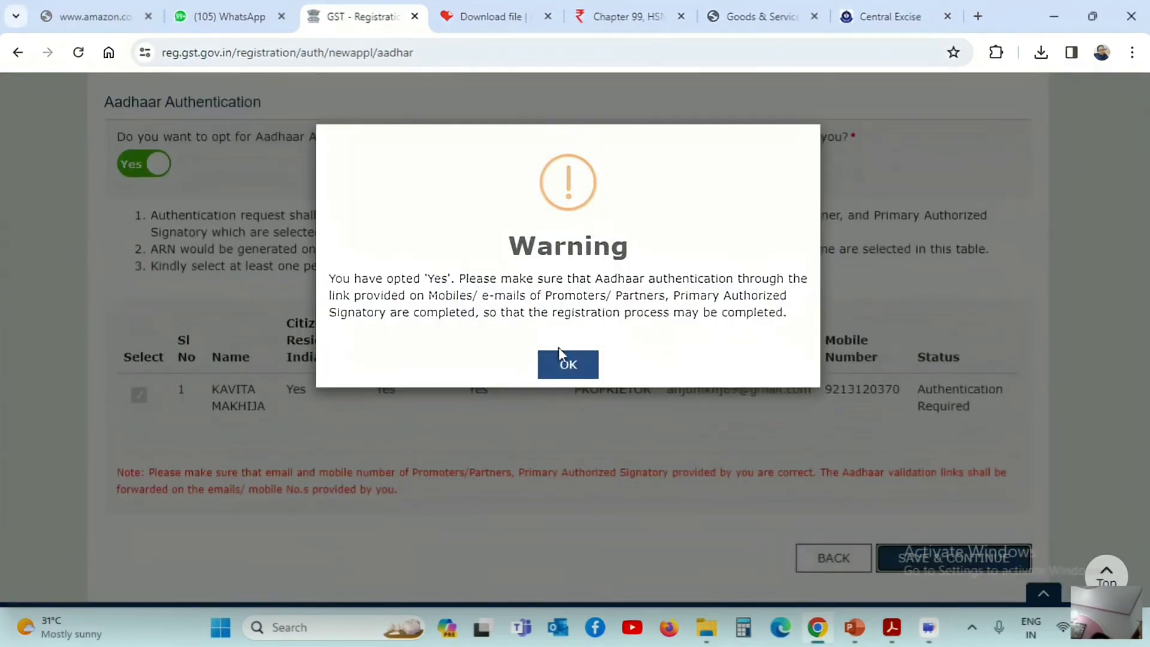
click(567, 367)
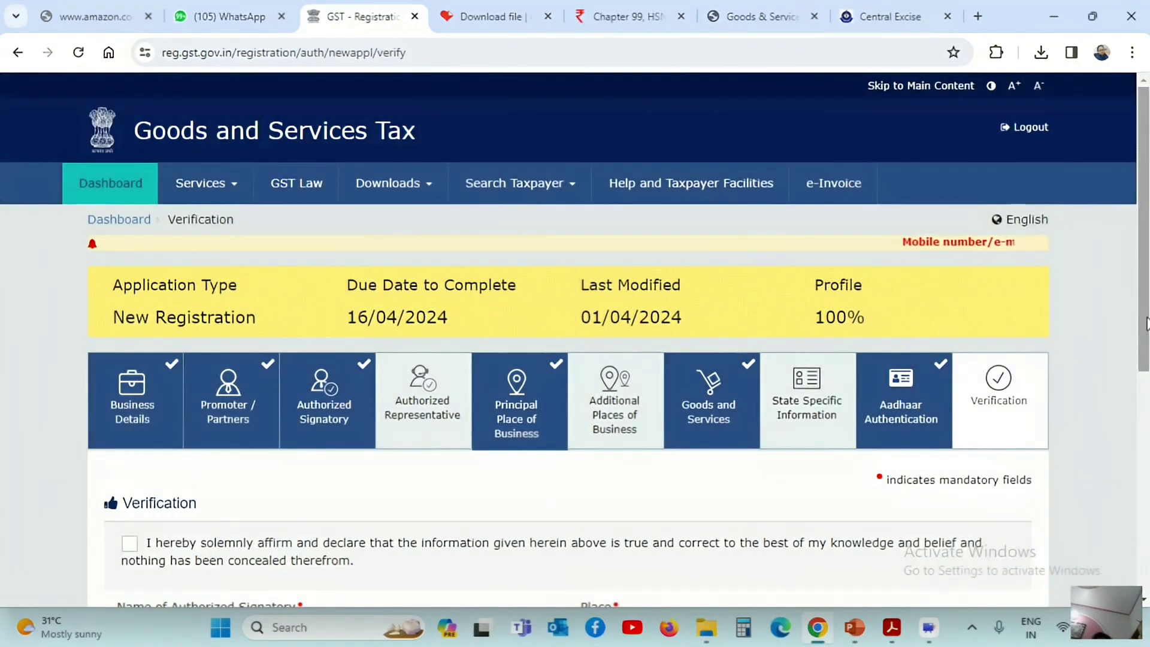
Tick the verification declaration, choose the proprietor as authorized signatory, and begin typing the Place
drag(1144, 326, 1145, 521)
click(131, 172)
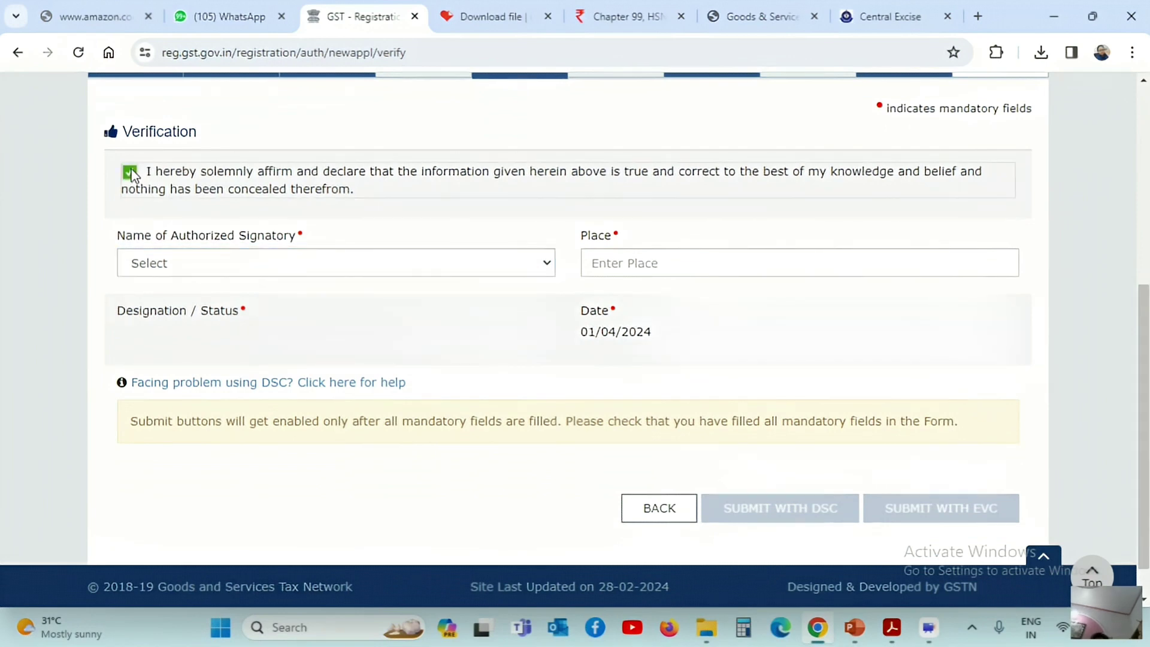
click(274, 263)
click(270, 300)
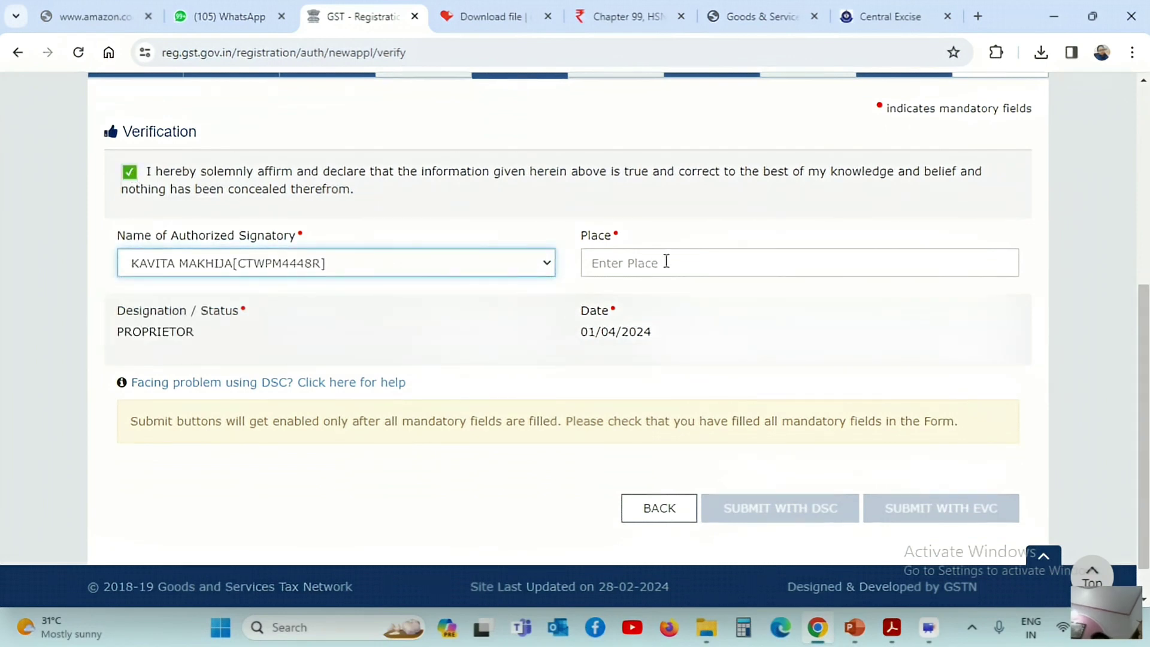
click(656, 267)
text(G)
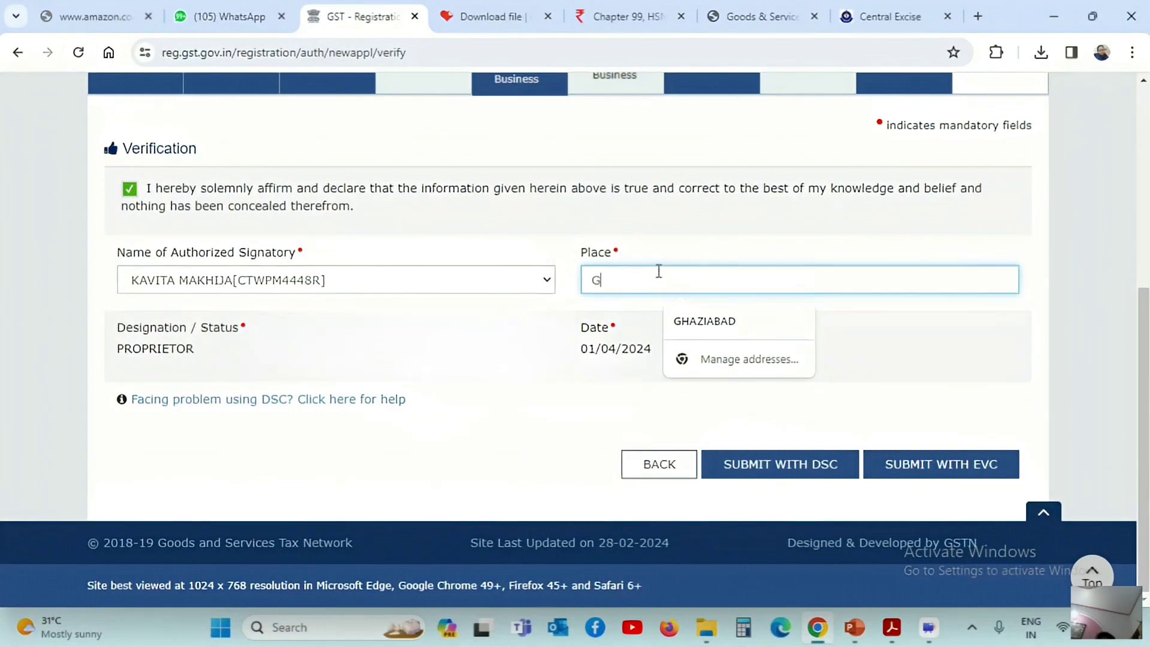